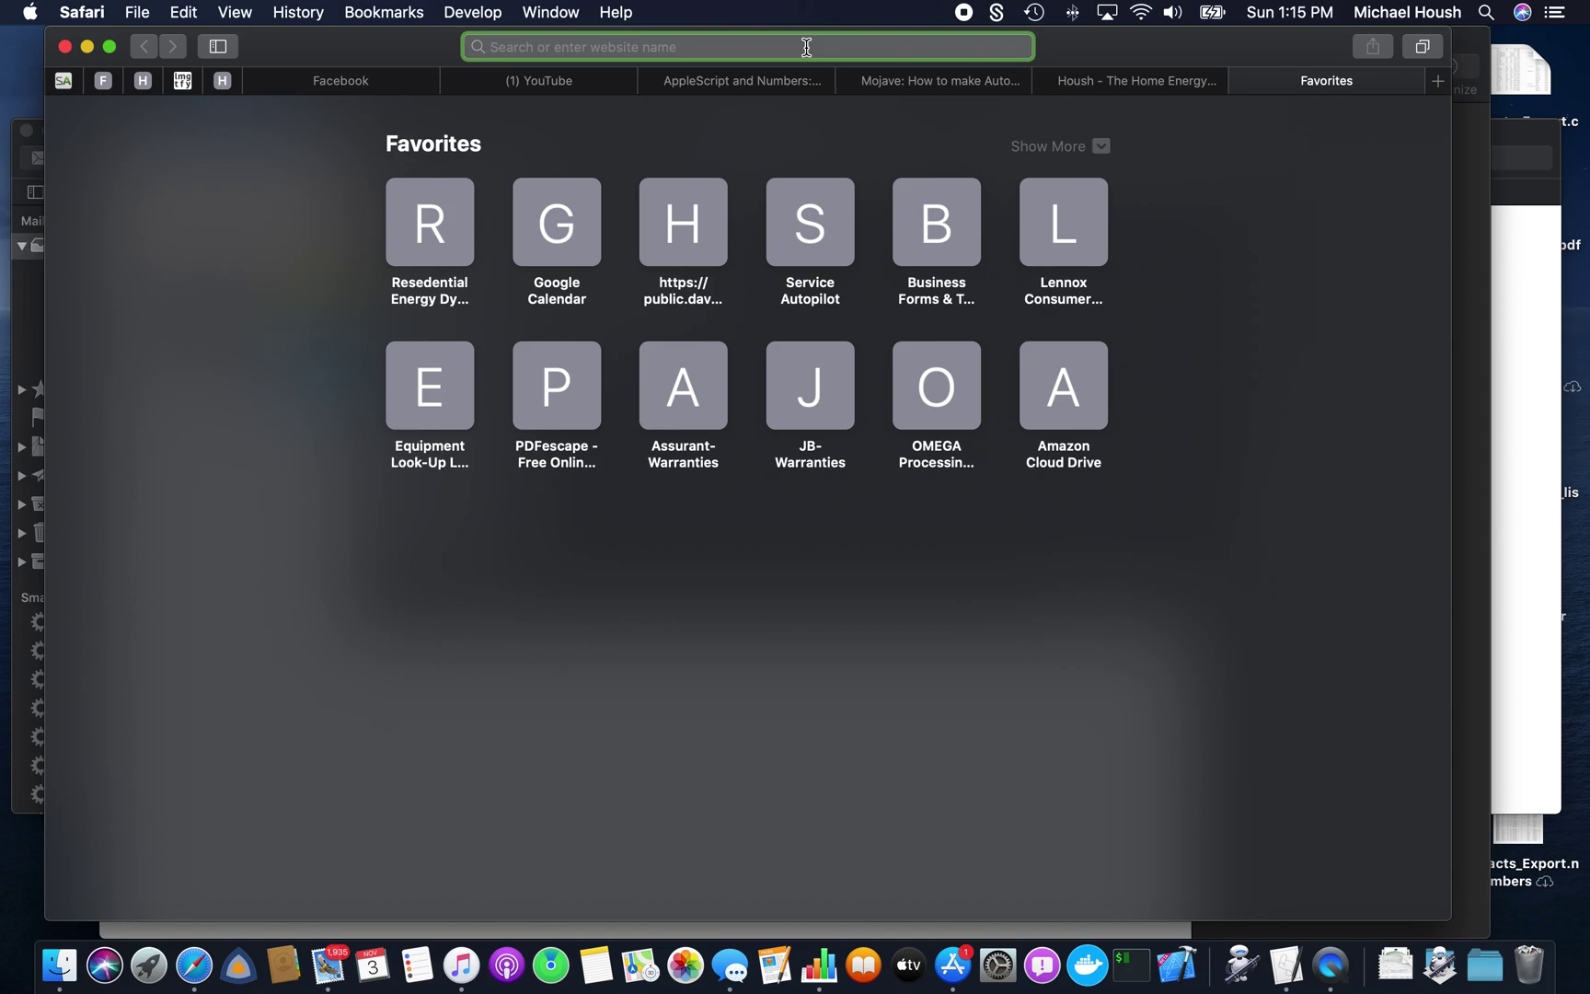
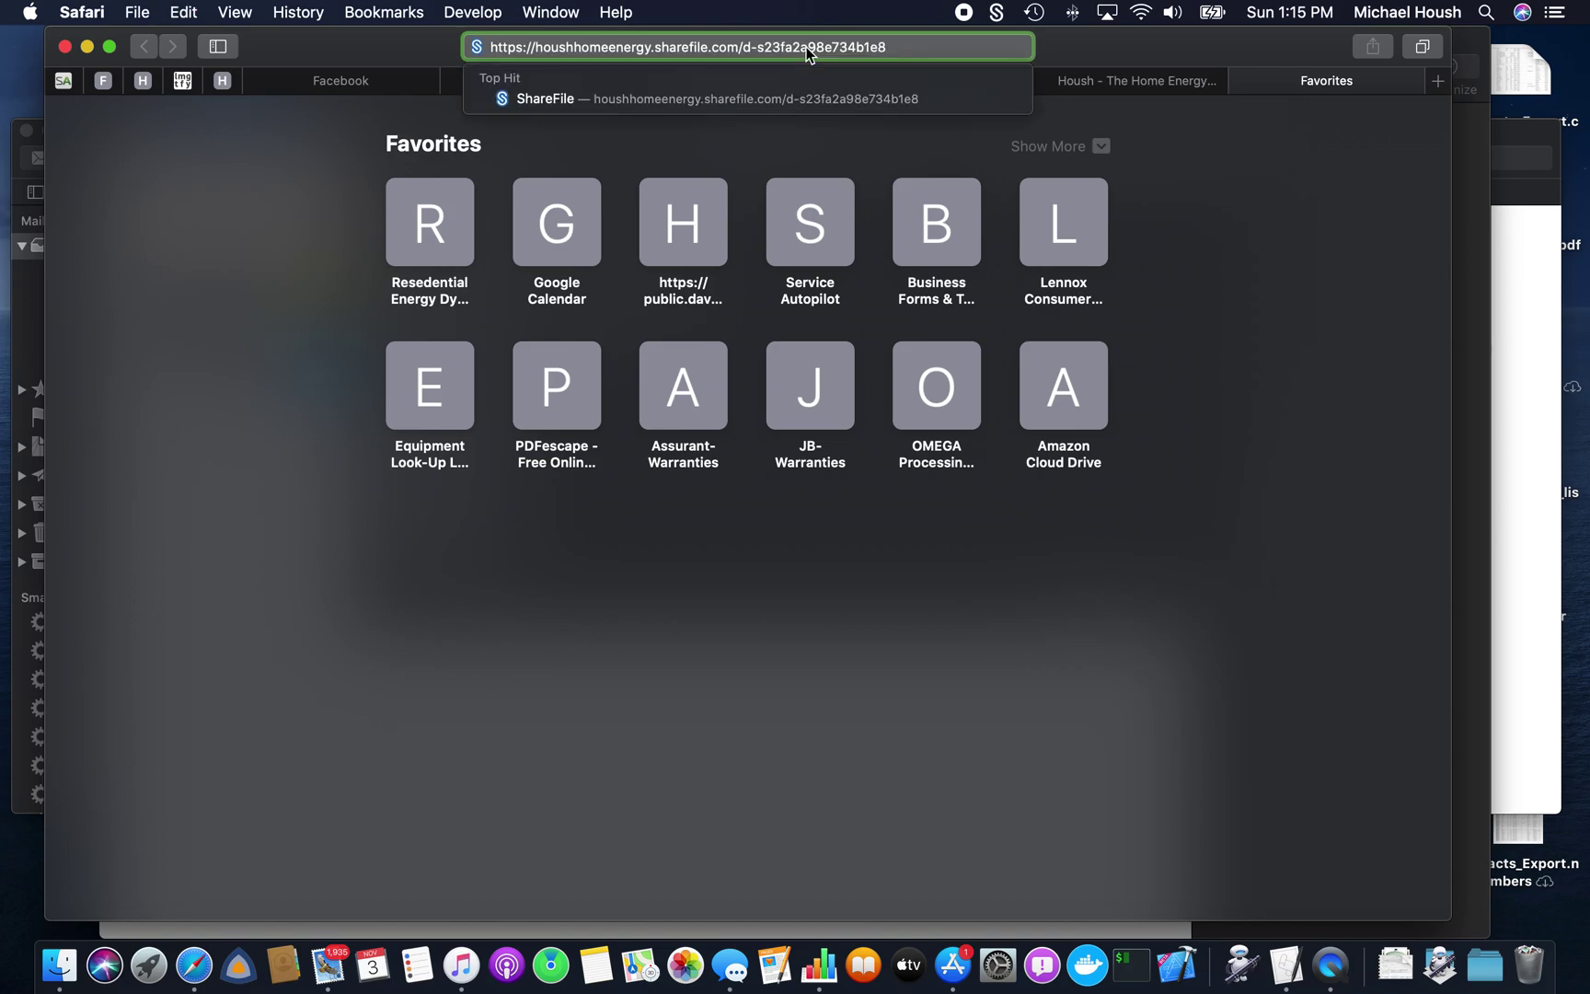
# - Paste the shared ShareFile link into Safari's address bar and load the page
pyautogui.press('Return')
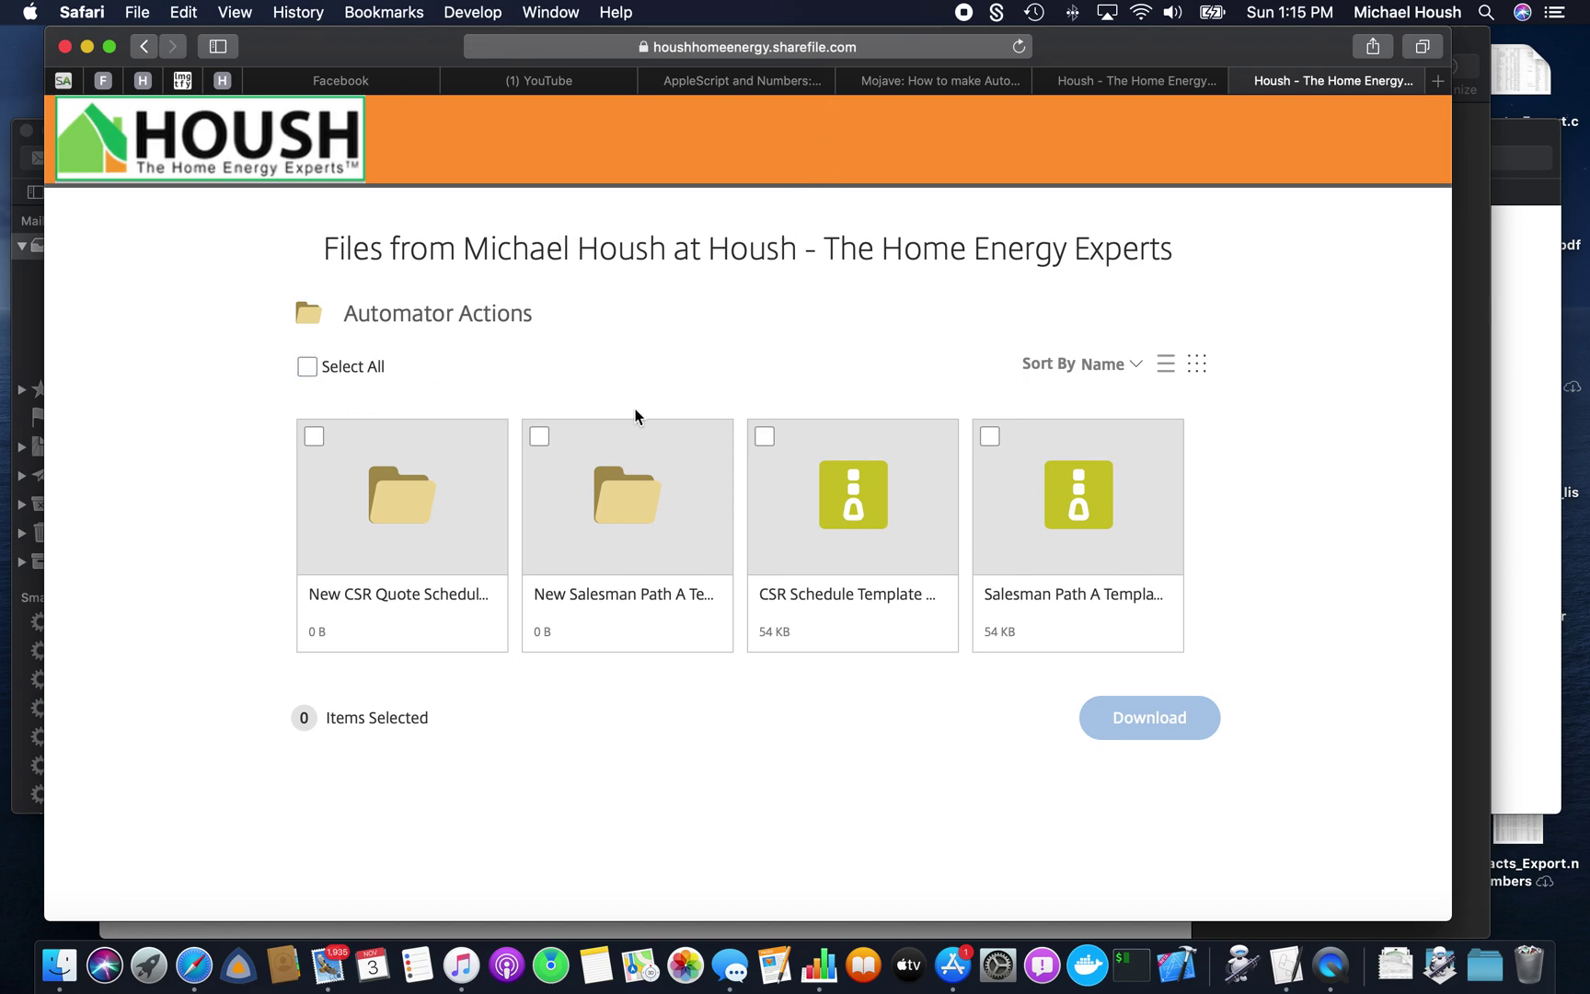
# - Select the CSR Schedule Template and Salesman Path A zip archives and download both
pyautogui.click(764, 436)
pyautogui.click(989, 437)
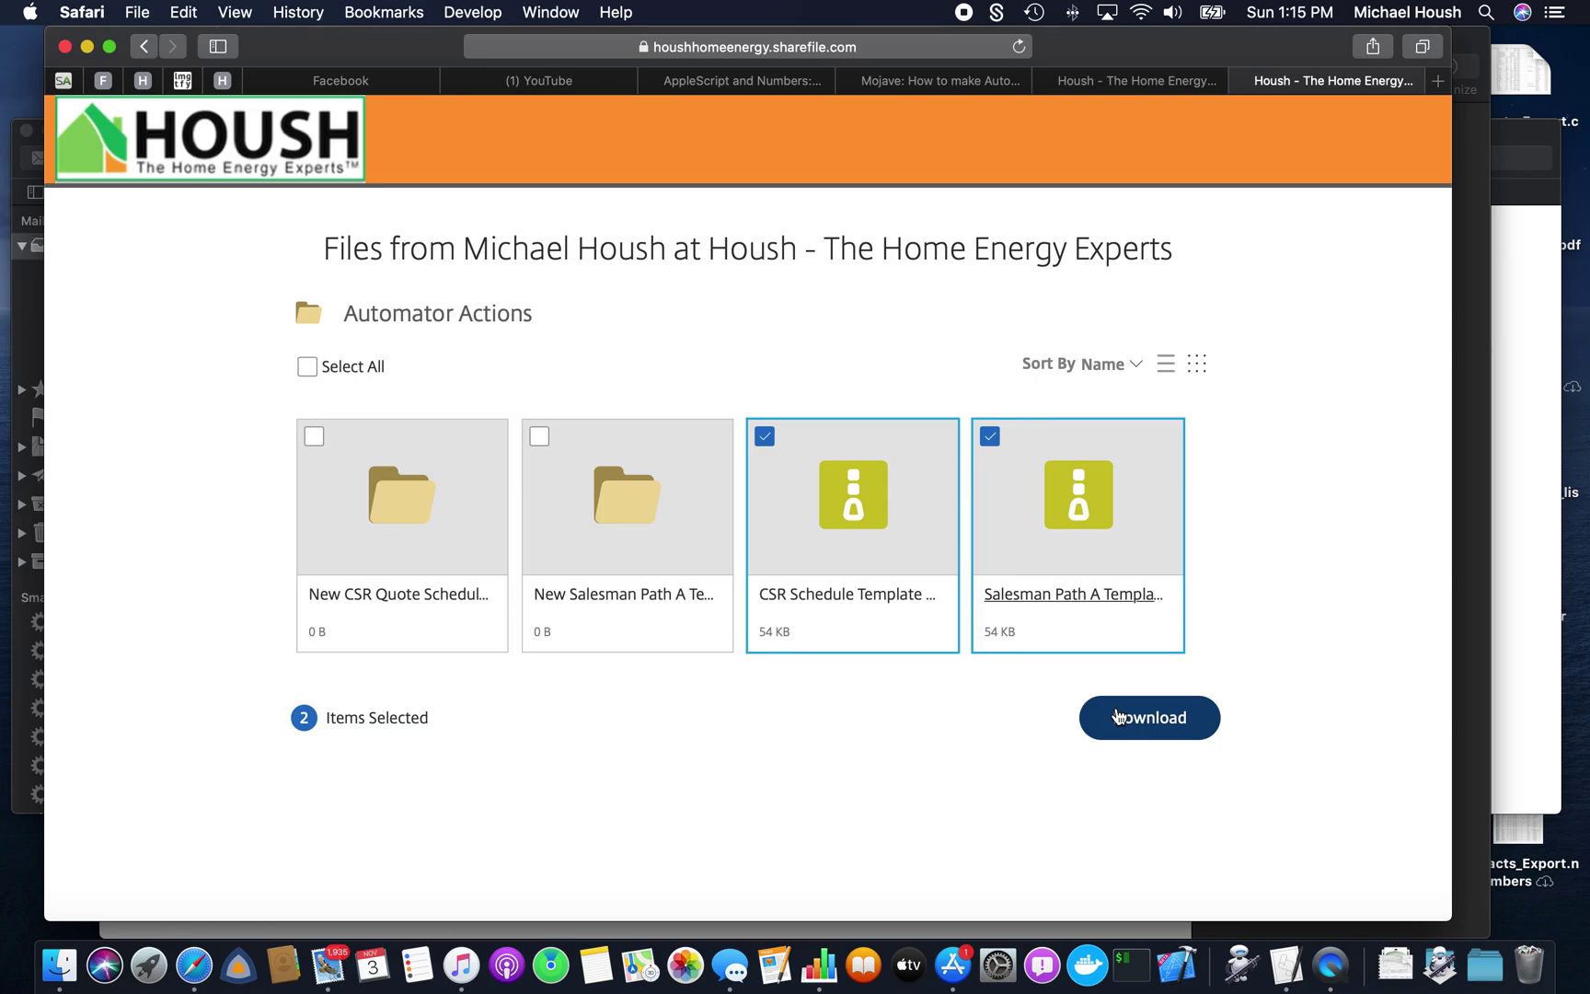
pyautogui.click(1116, 716)
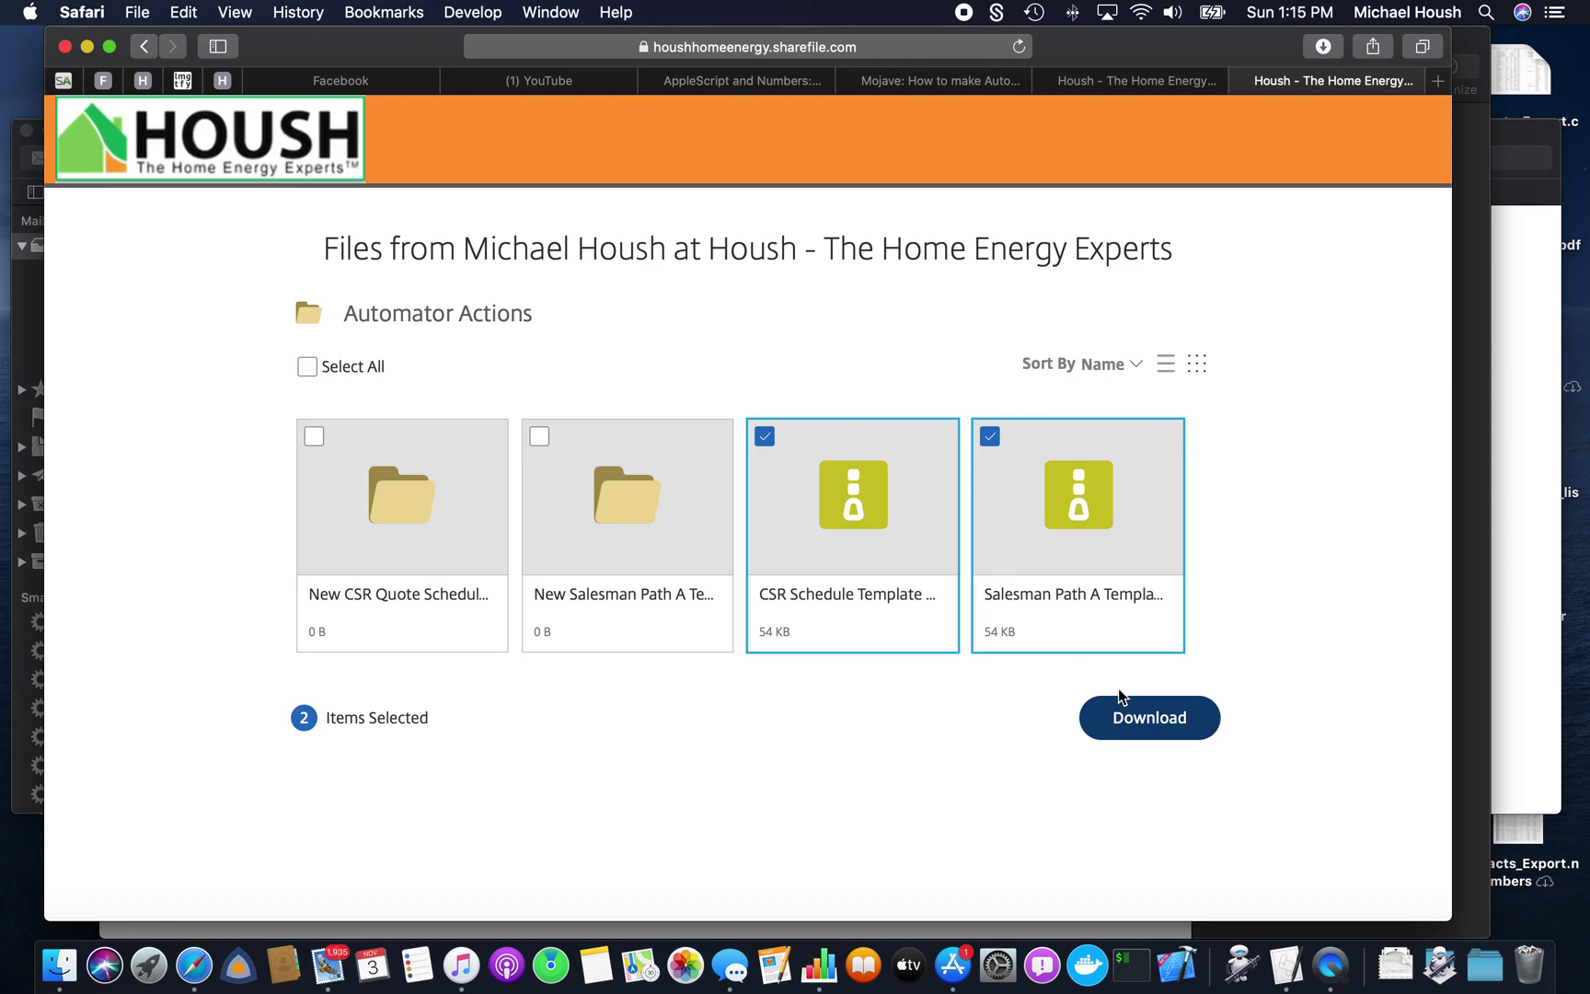
# - Open the downloaded Files folder in Finder from Safari's downloads list
pyautogui.click(1322, 46)
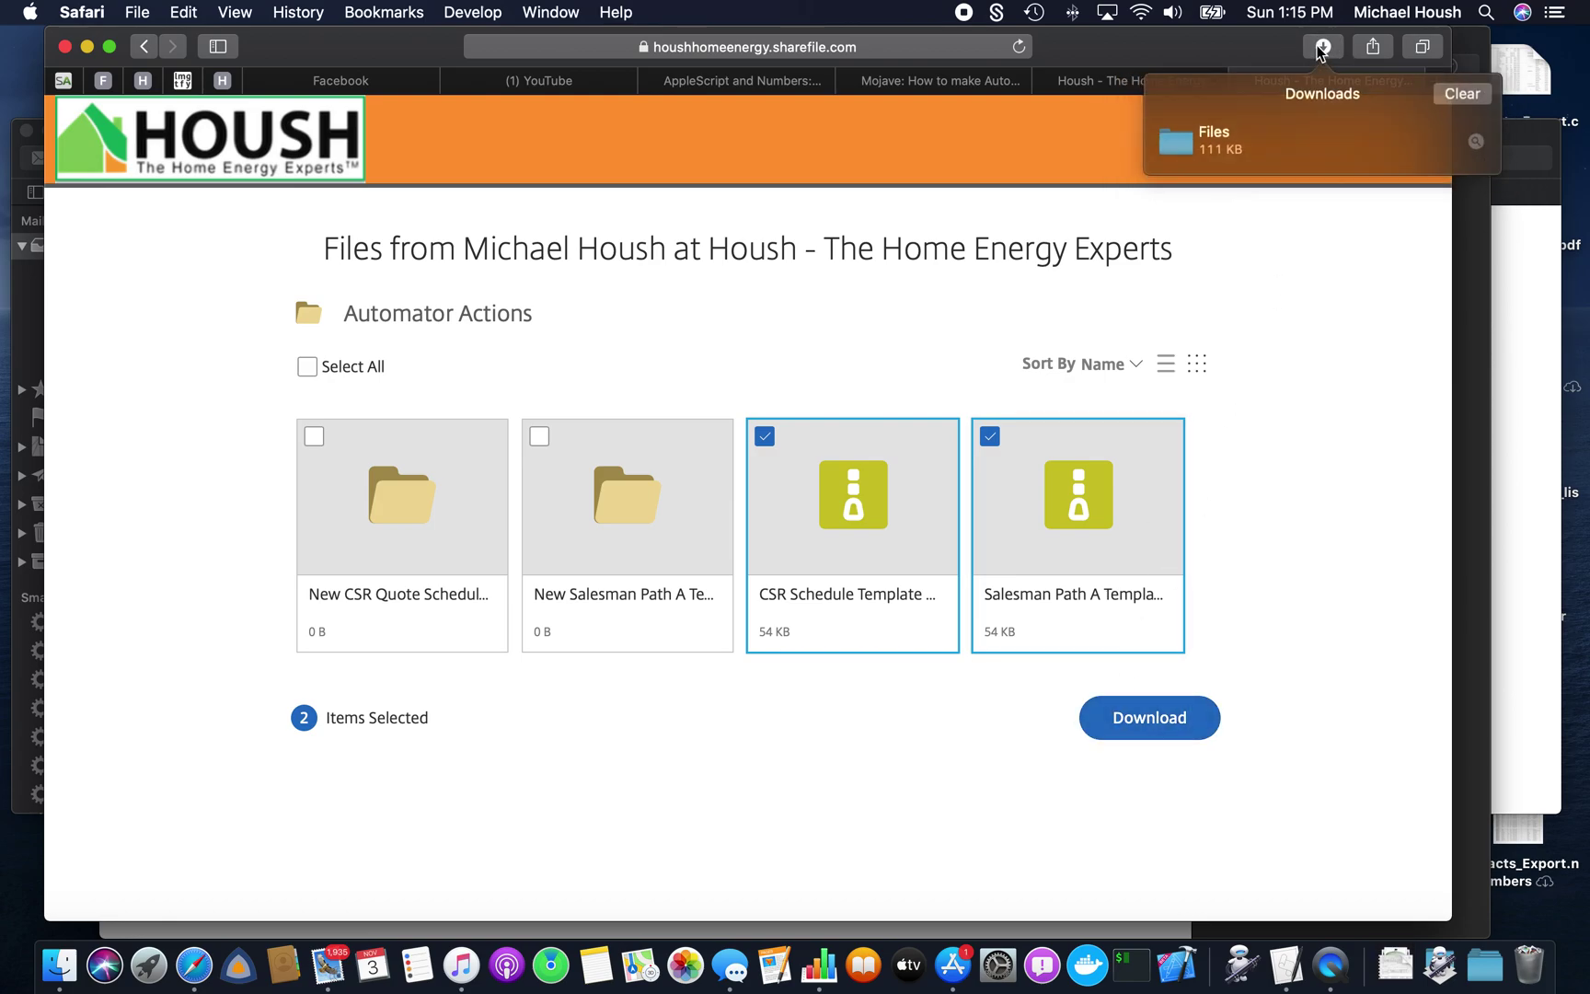
pyautogui.click(1217, 144)
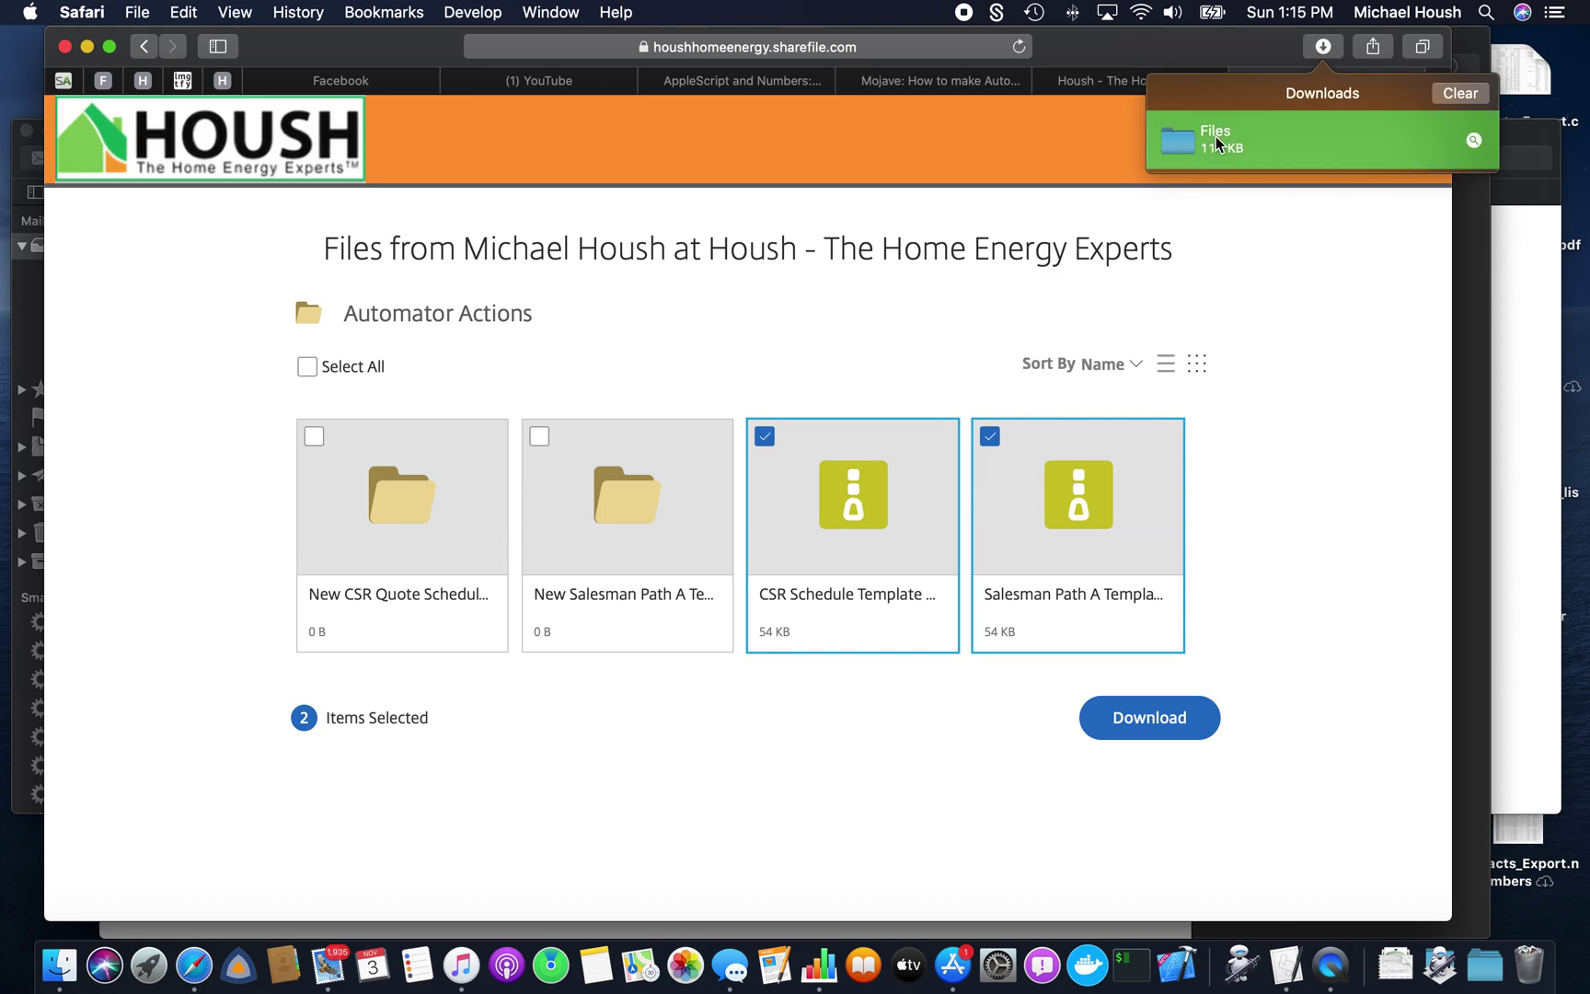
pyautogui.doubleClick(1216, 135)
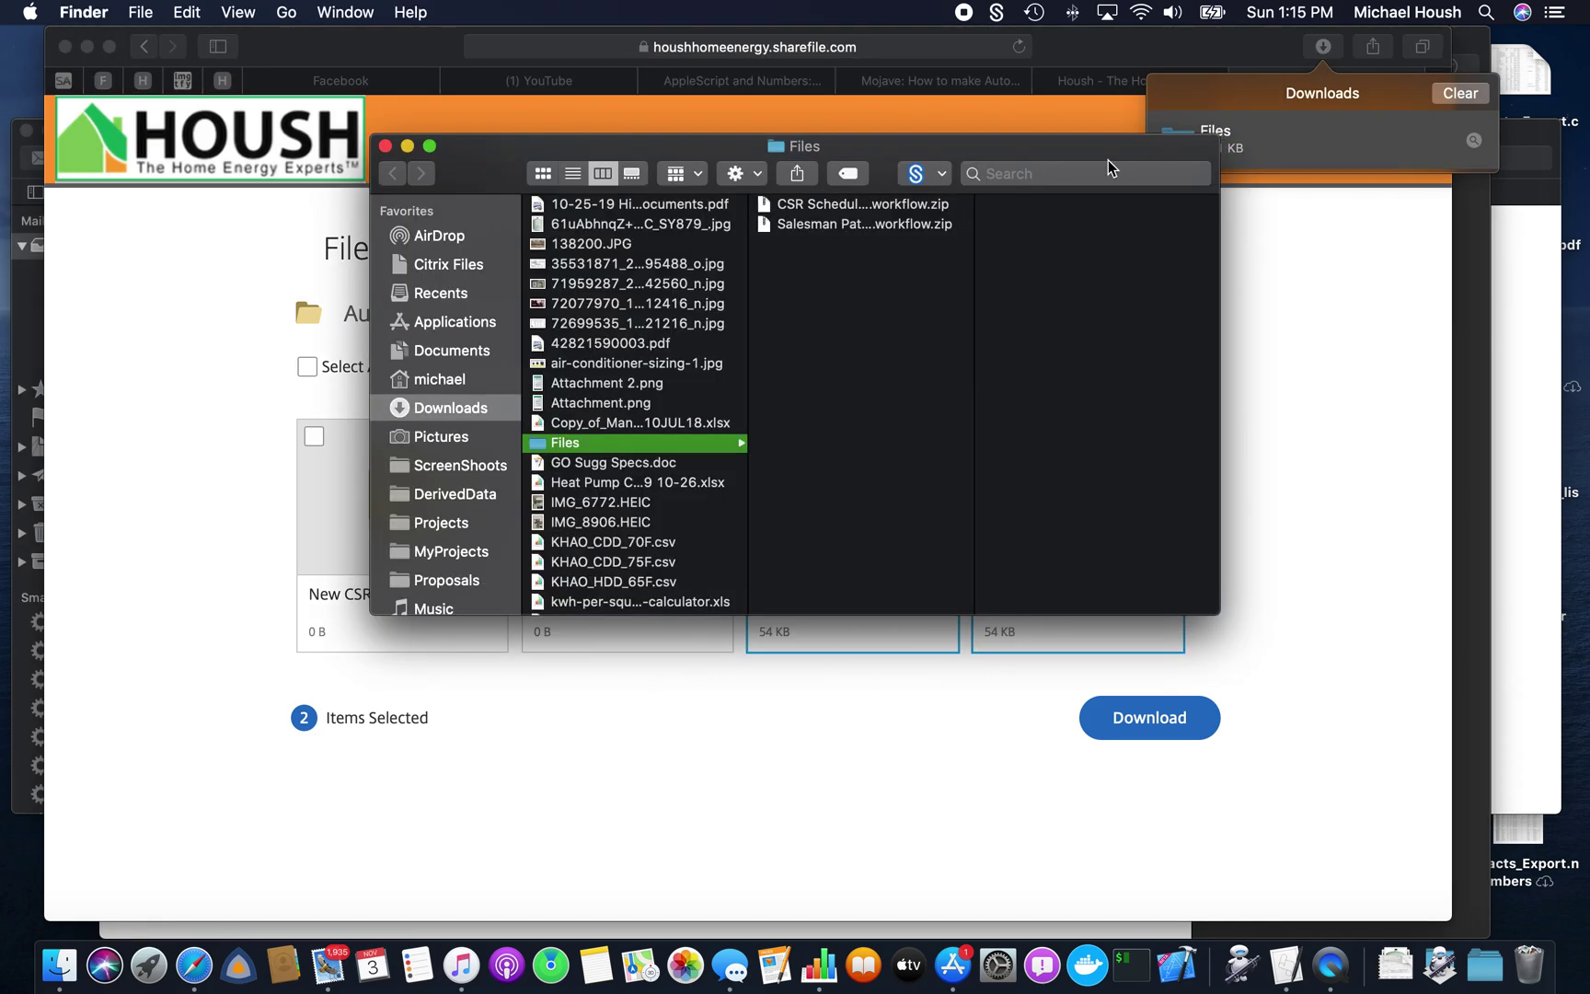
# - Unzip the CSR Schedule Template Workflow archive and open the extracted workflow in Automator
pyautogui.click(854, 208)
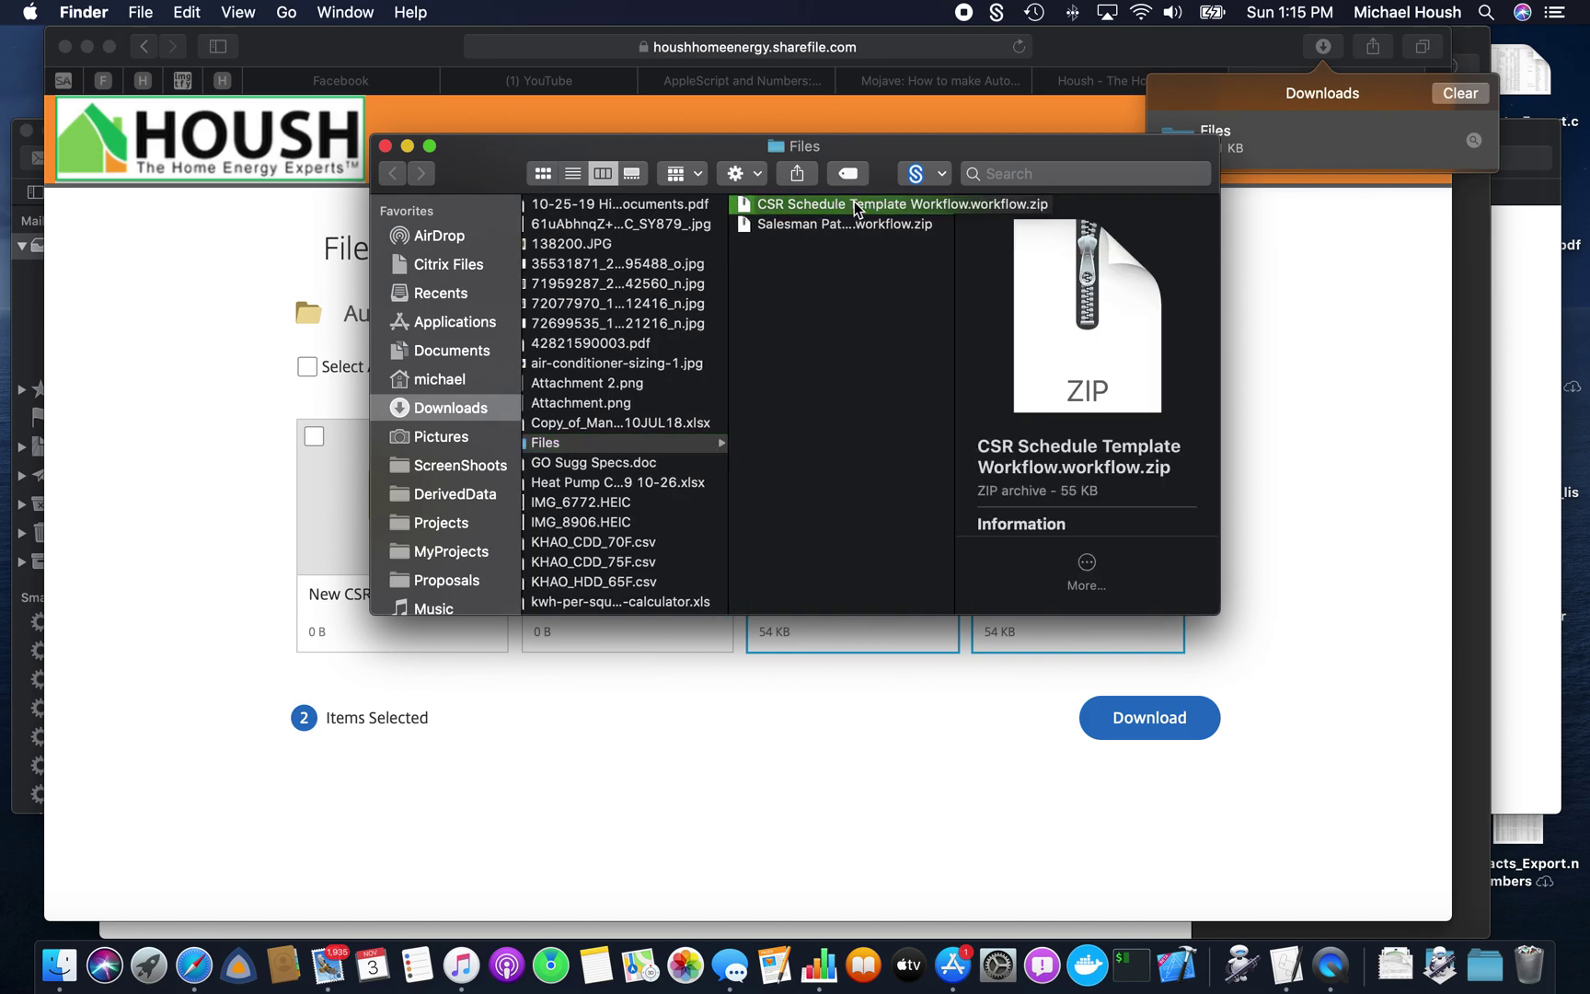
pyautogui.doubleClick(855, 208)
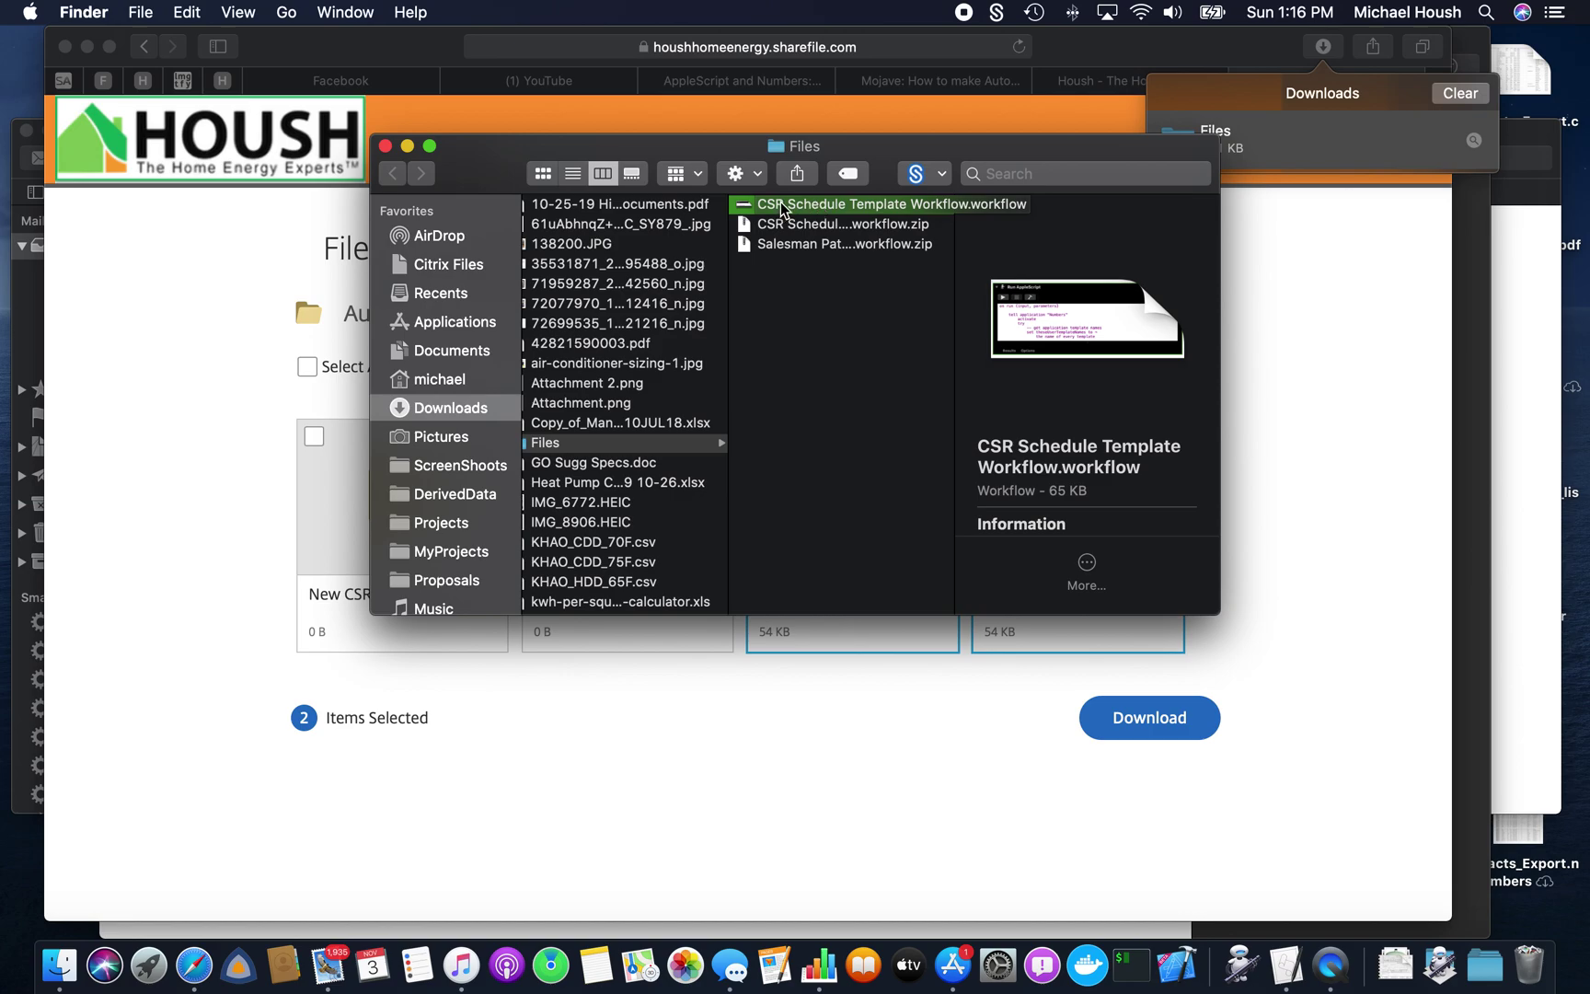
pyautogui.doubleClick(780, 203)
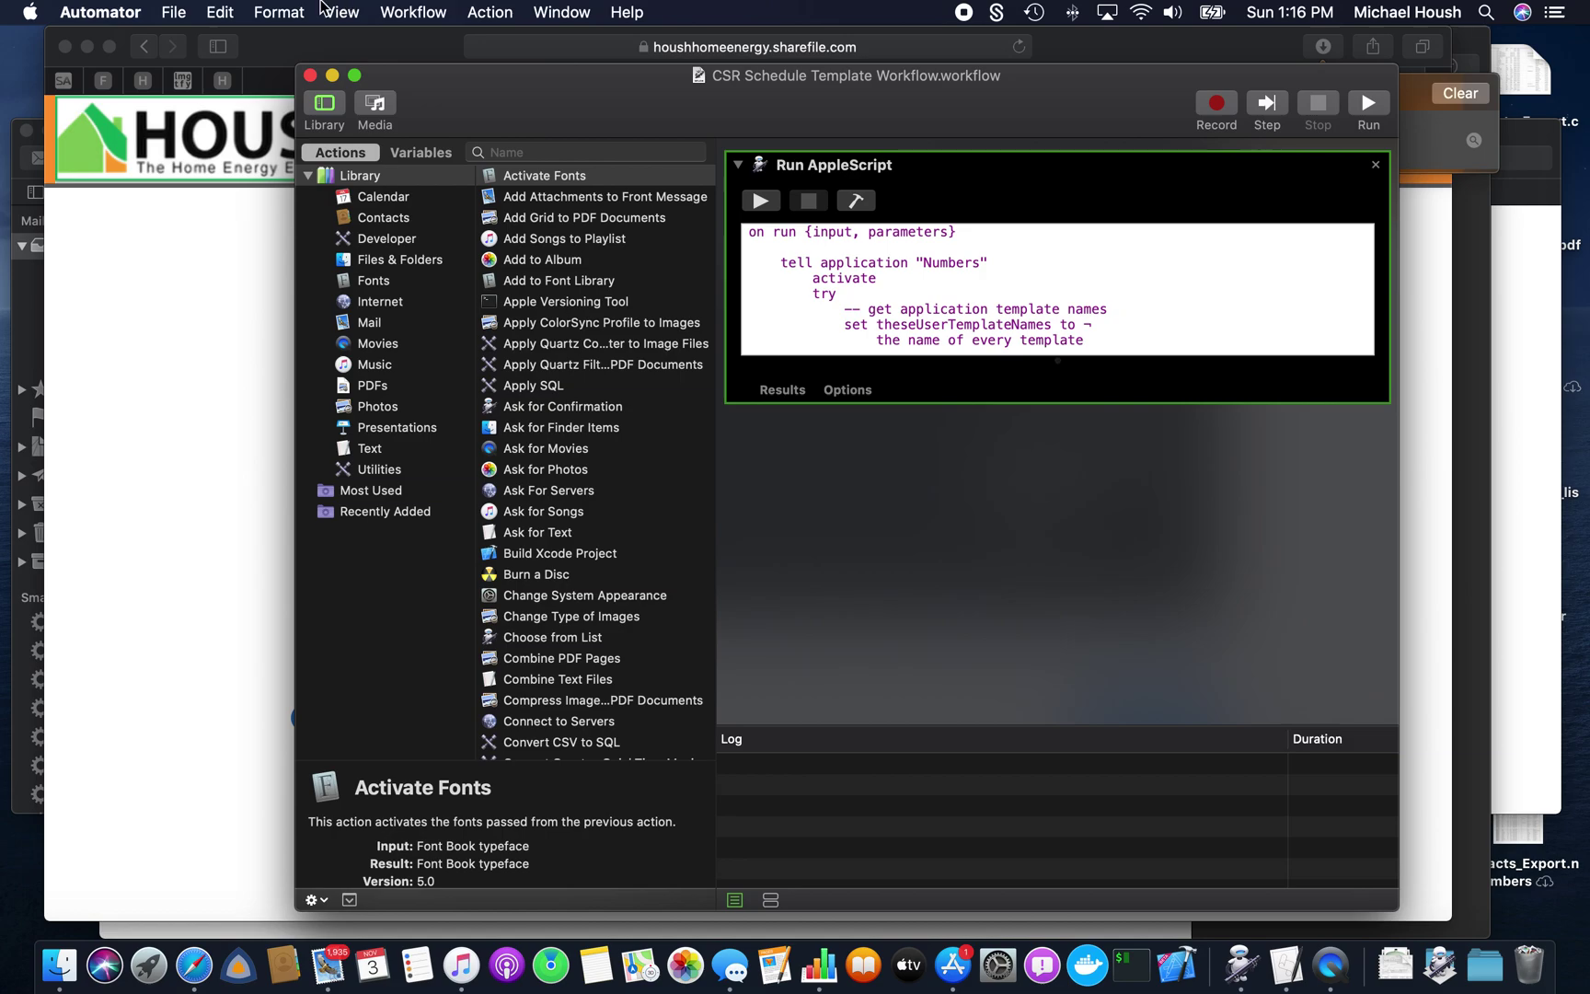
# - Convert the CSR workflow via File > Convert To into a Quick Action with Workflow receives set to no input
pyautogui.click(173, 11)
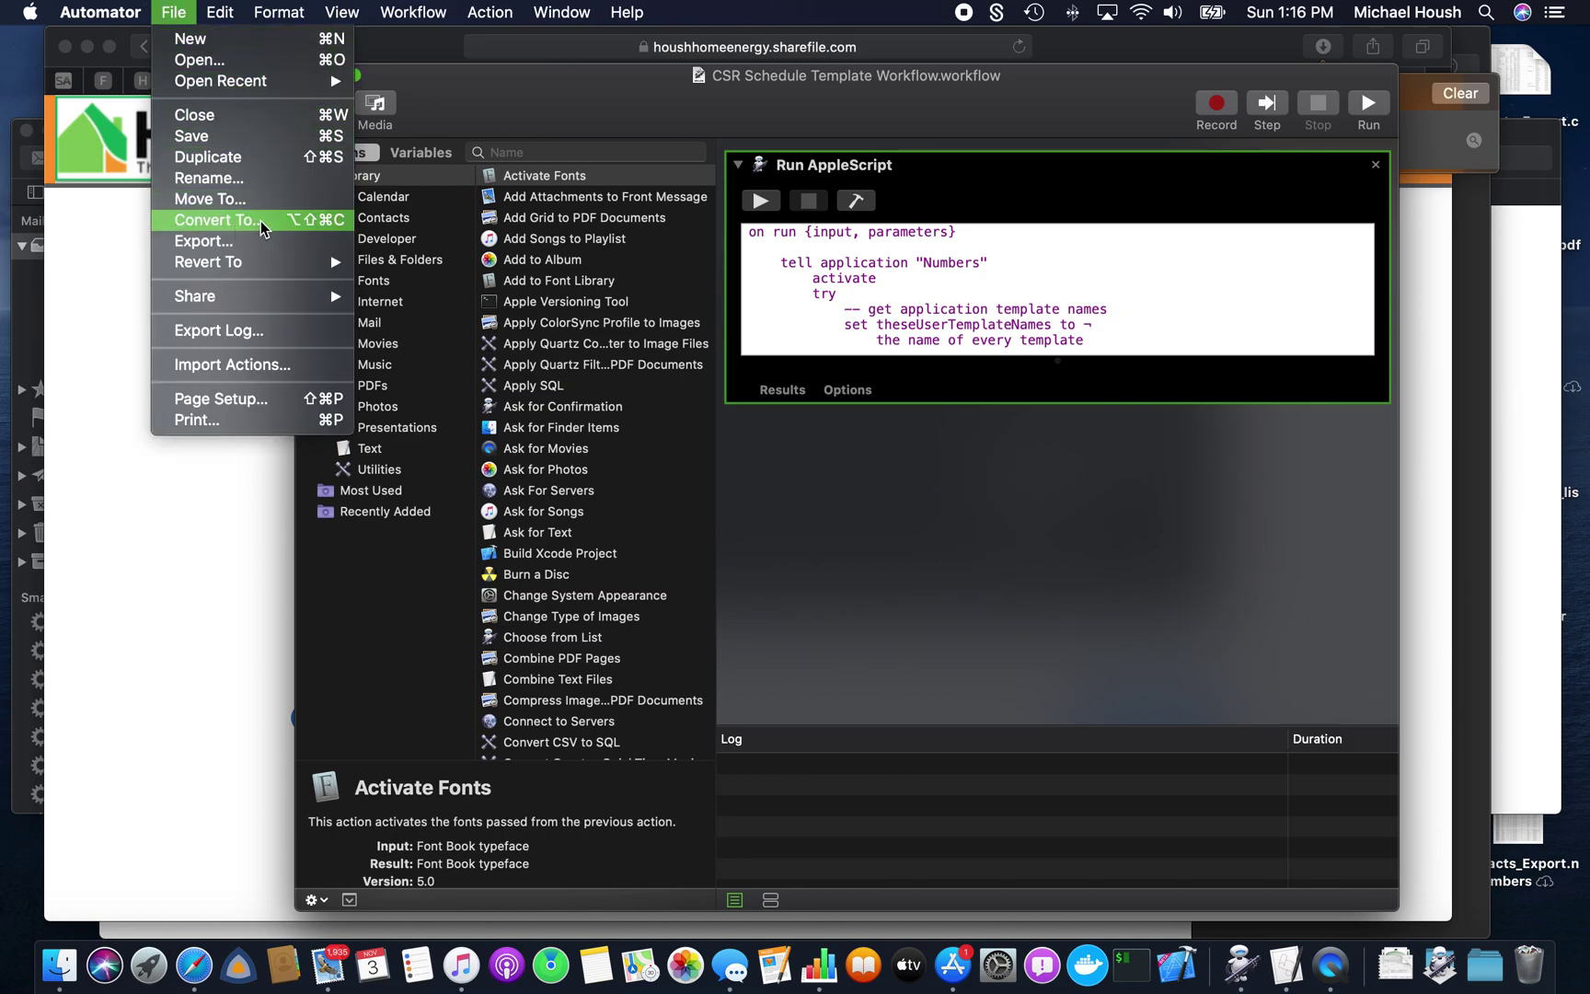
pyautogui.click(261, 221)
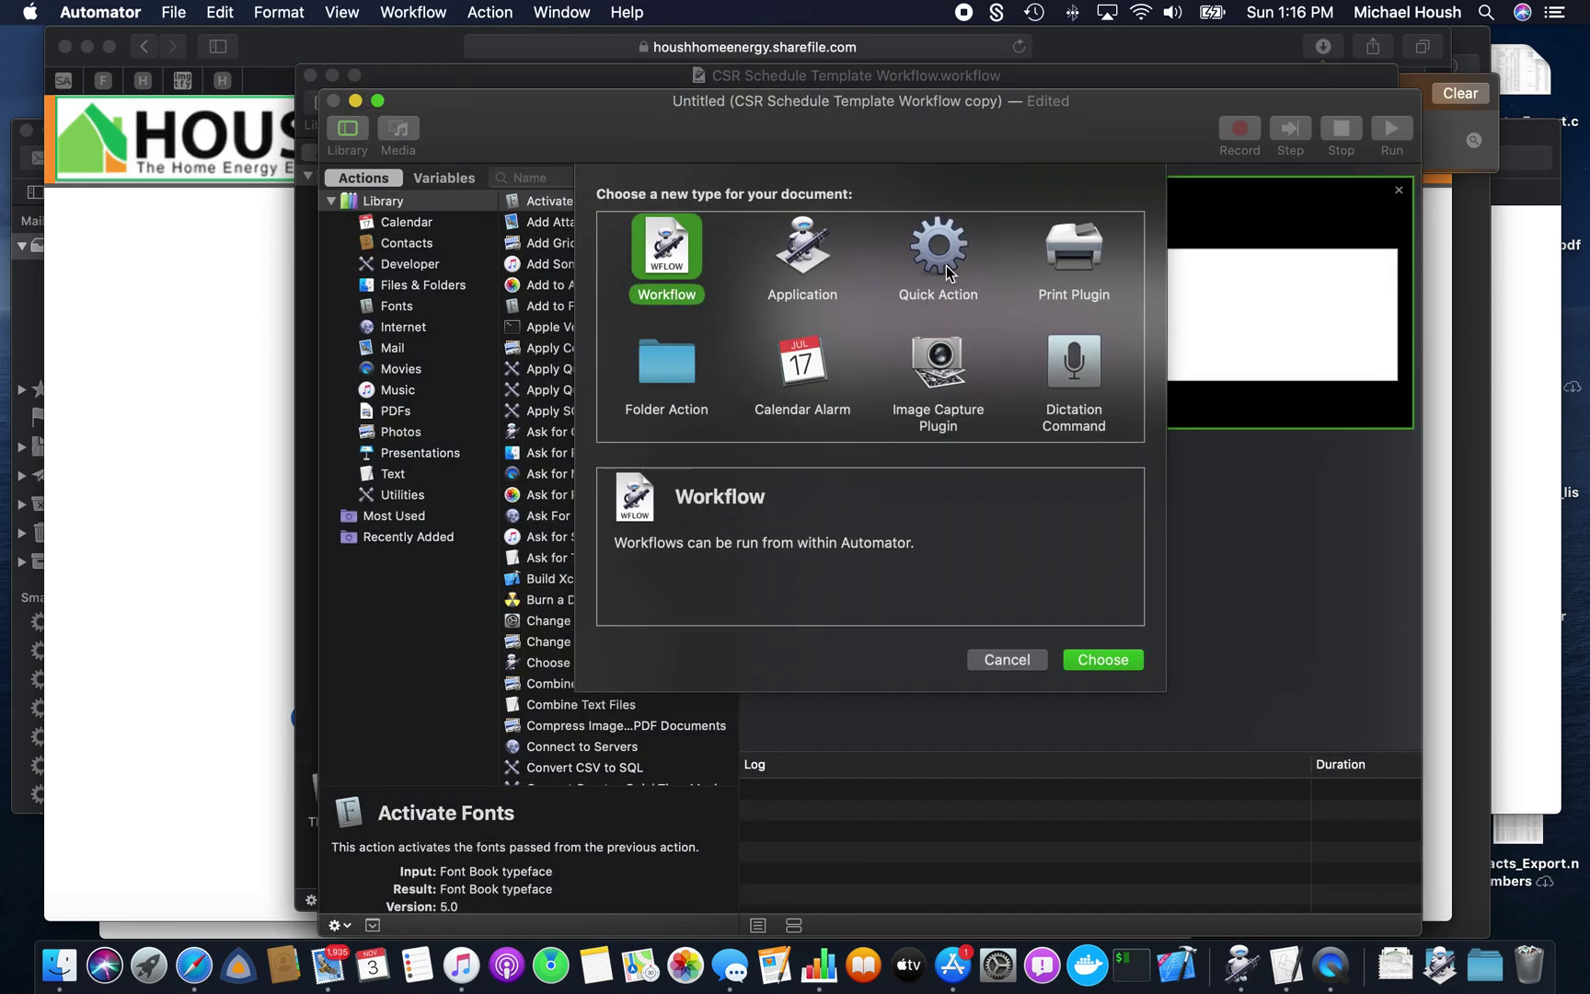
pyautogui.click(943, 265)
pyautogui.click(1097, 660)
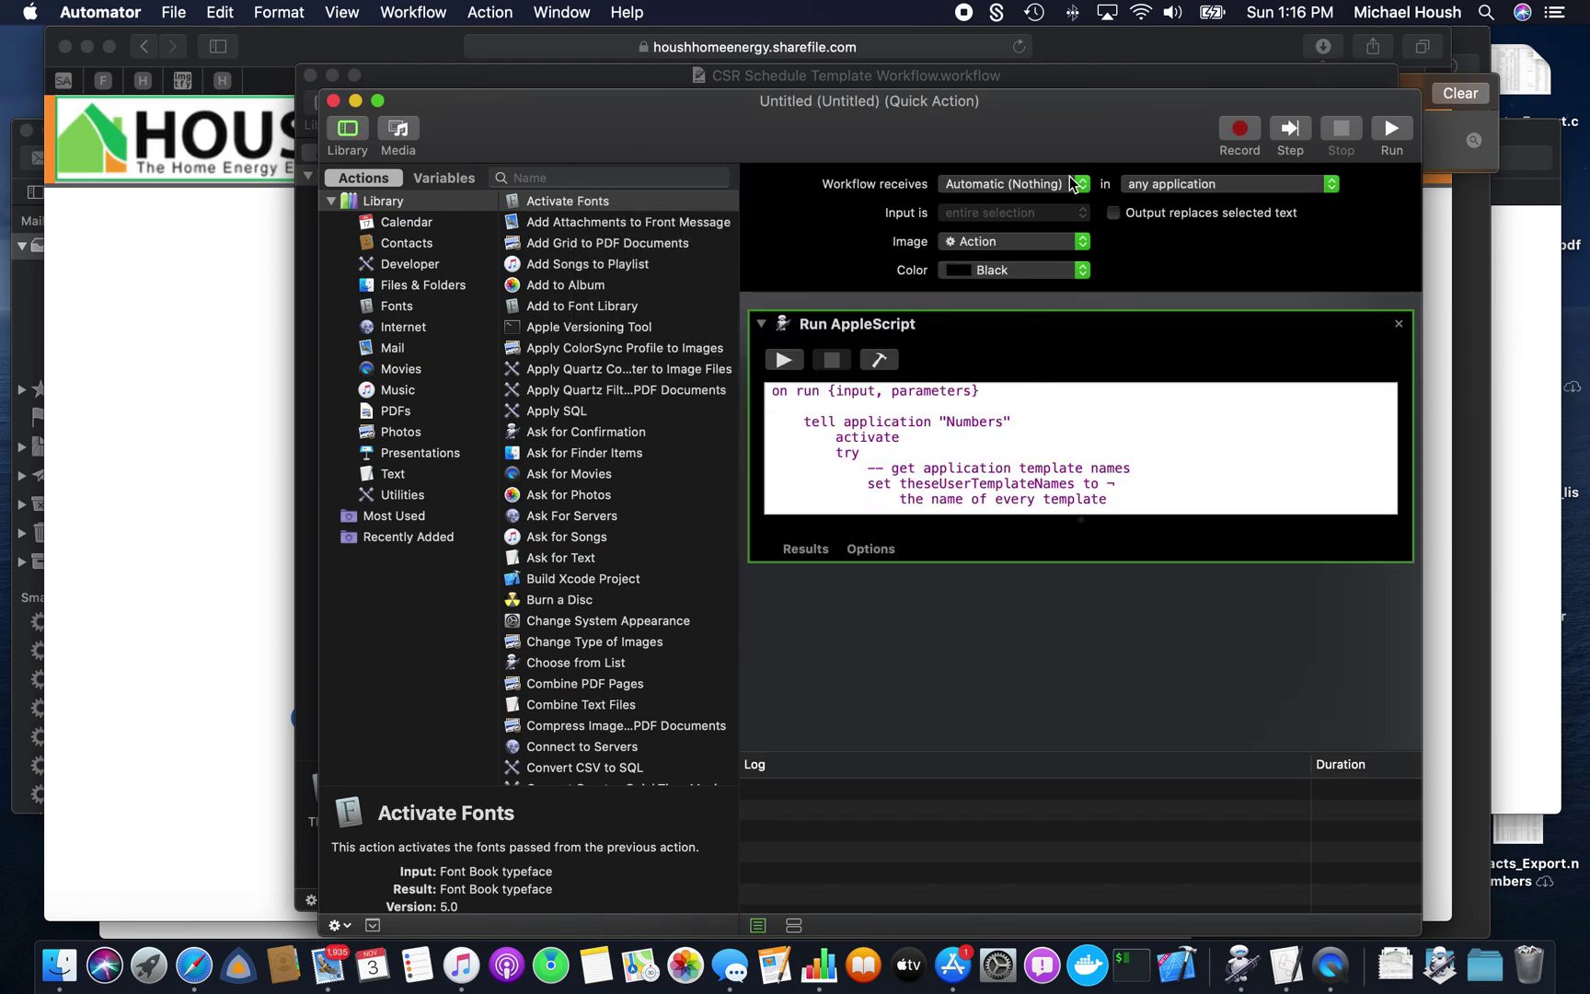
pyautogui.click(1075, 185)
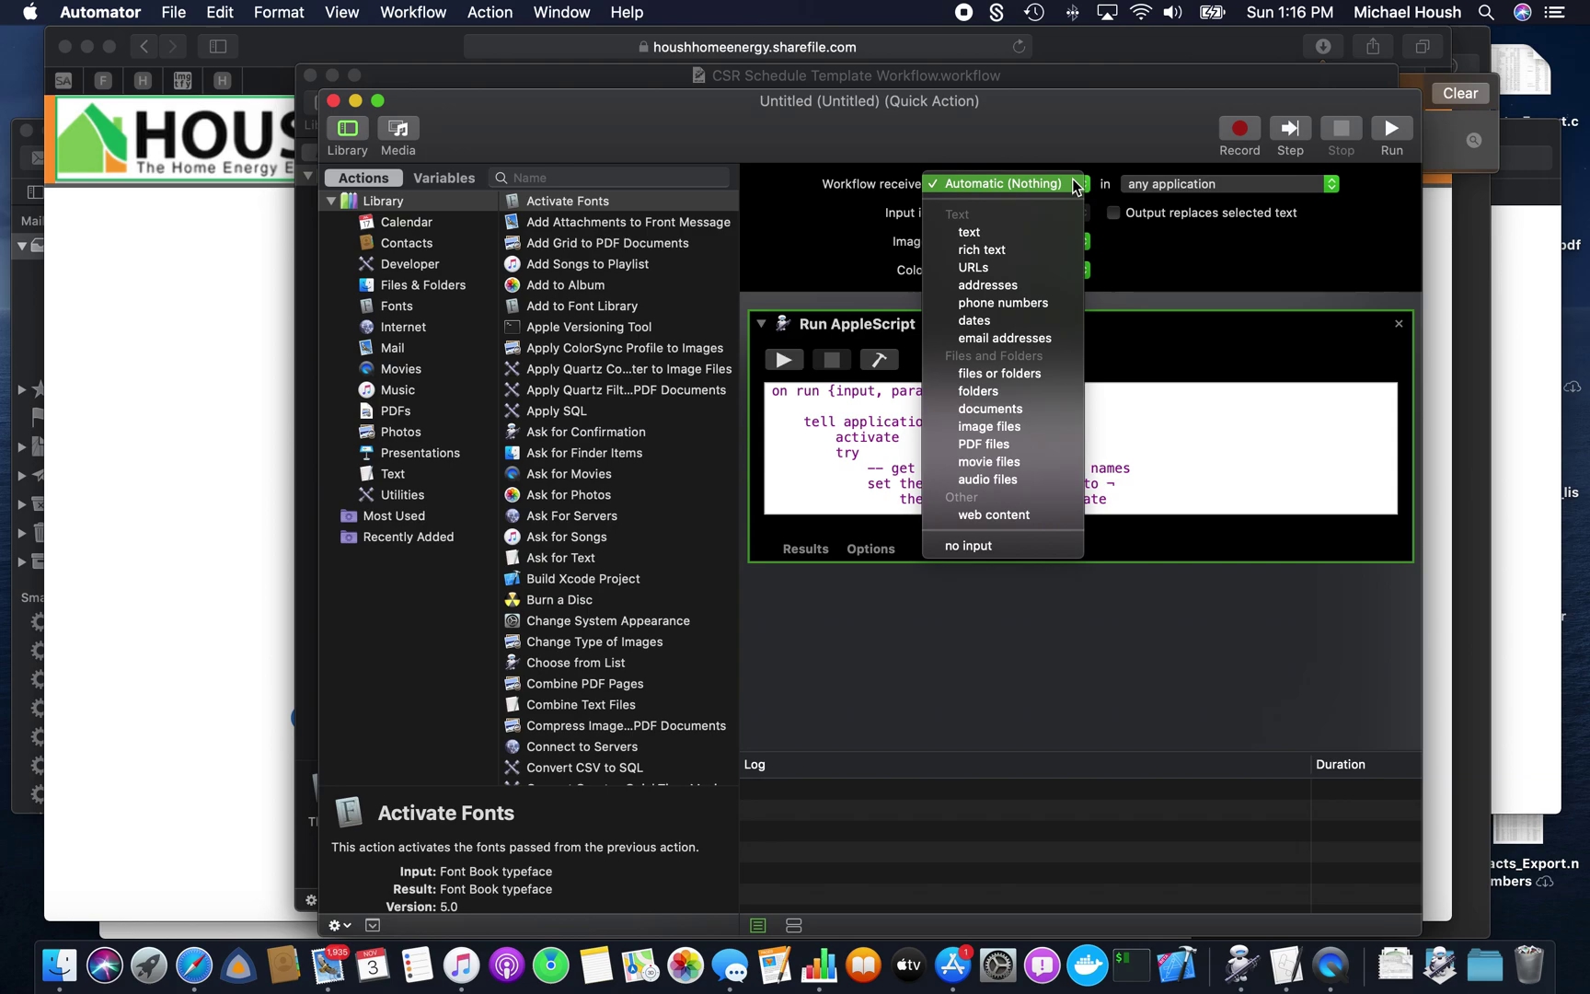
pyautogui.click(992, 548)
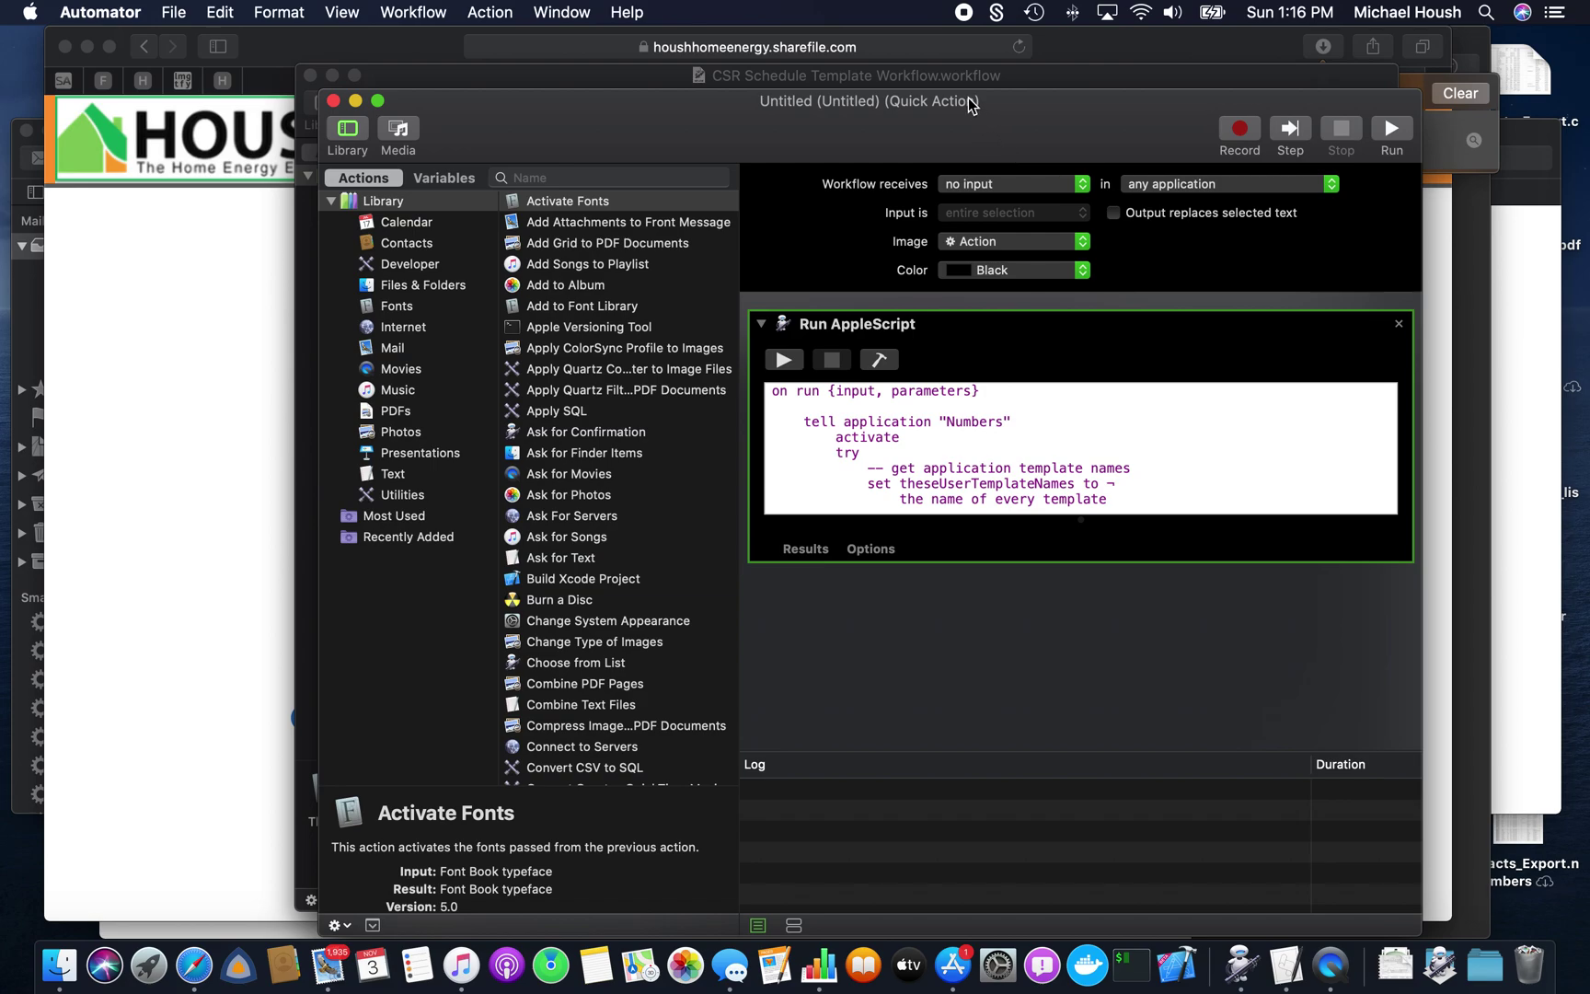
# - Save the Quick Action as 'New CSR Scheduling Template' and close its window
pyautogui.press('super+s')
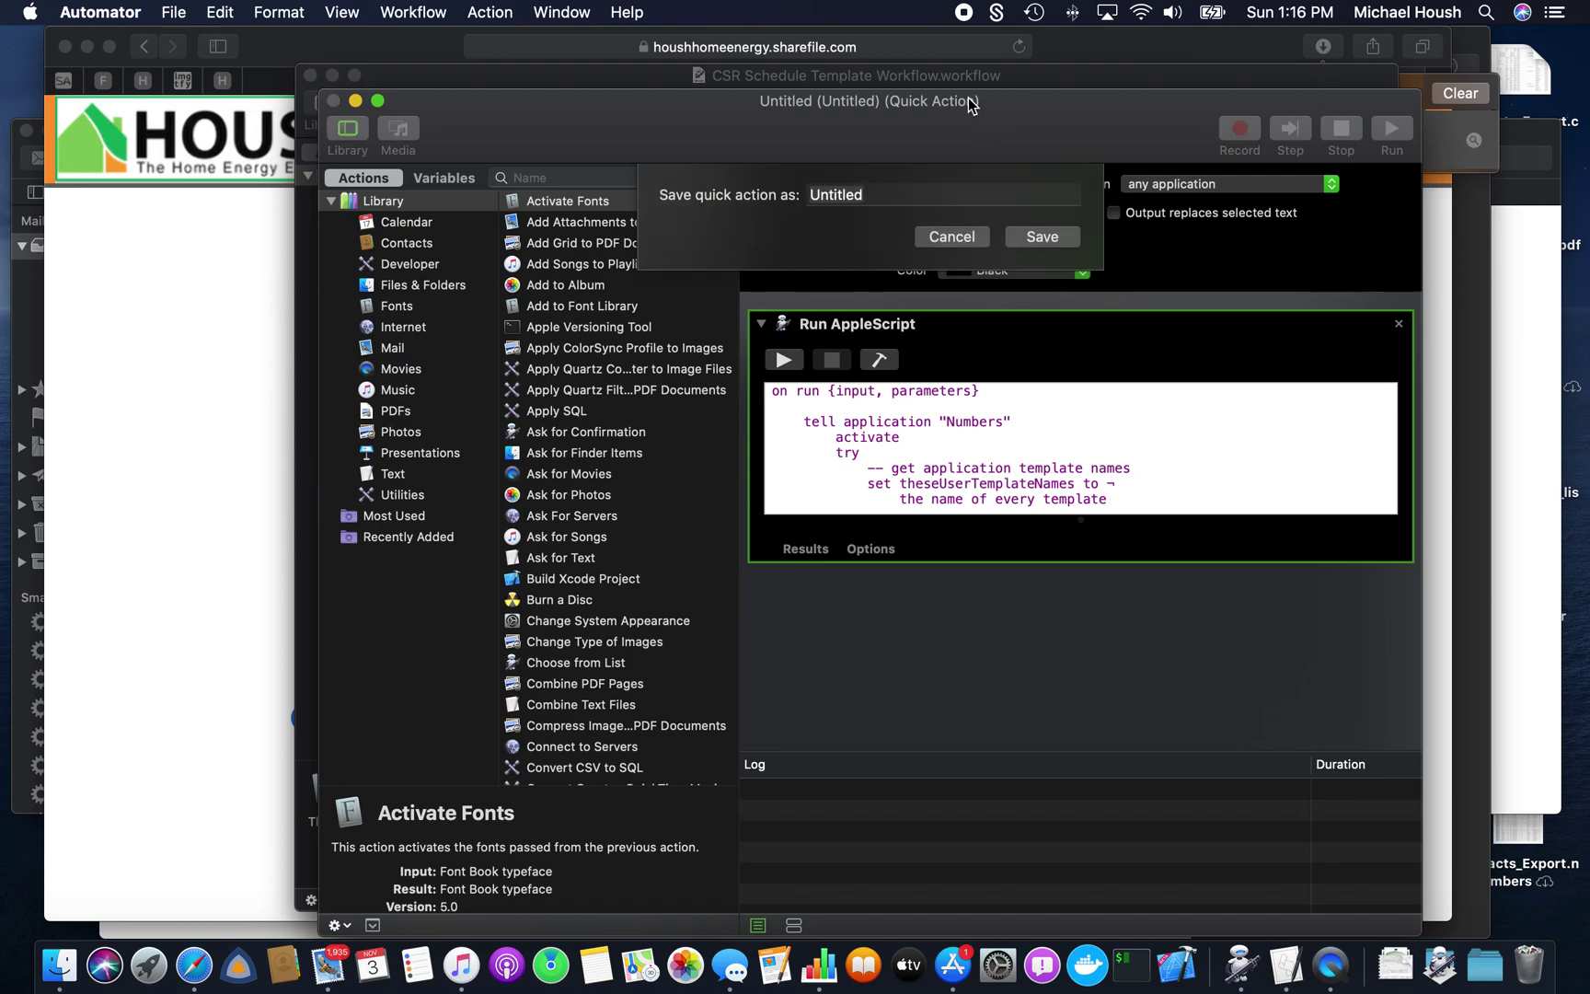
pyautogui.write('New CSR SS')
pyautogui.press('BackSpace')
pyautogui.write('chedulinng')
pyautogui.press('BackSpace')
pyautogui.press('BackSpace')
pyautogui.write('g ')
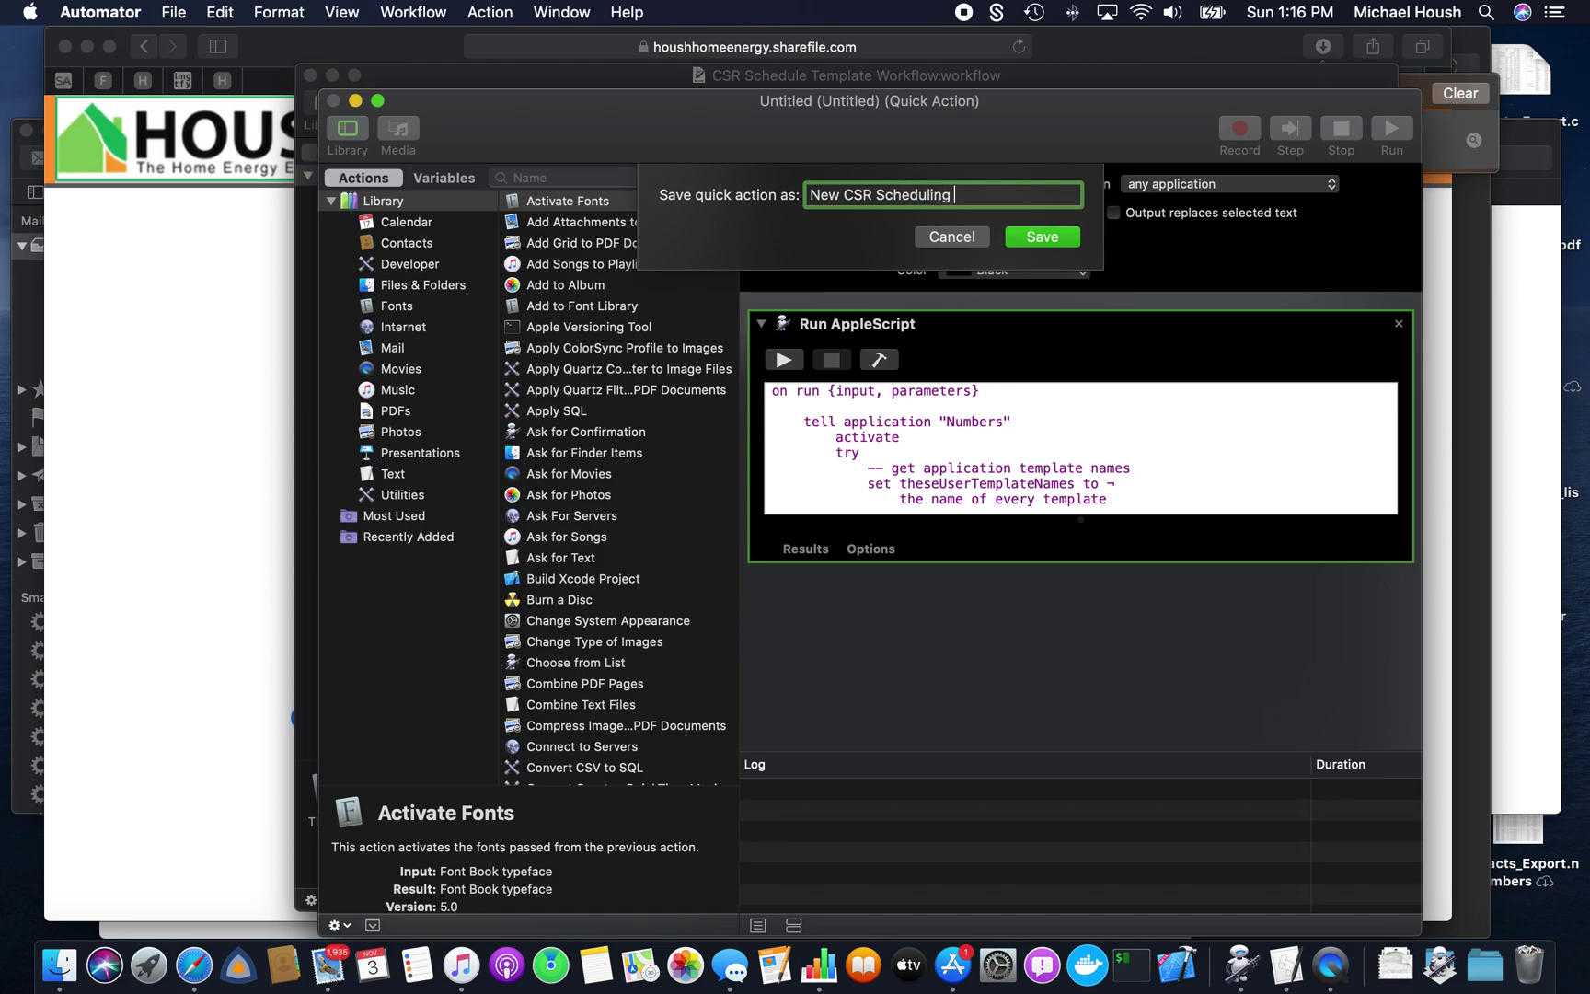
pyautogui.write('Template')
pyautogui.click(1042, 237)
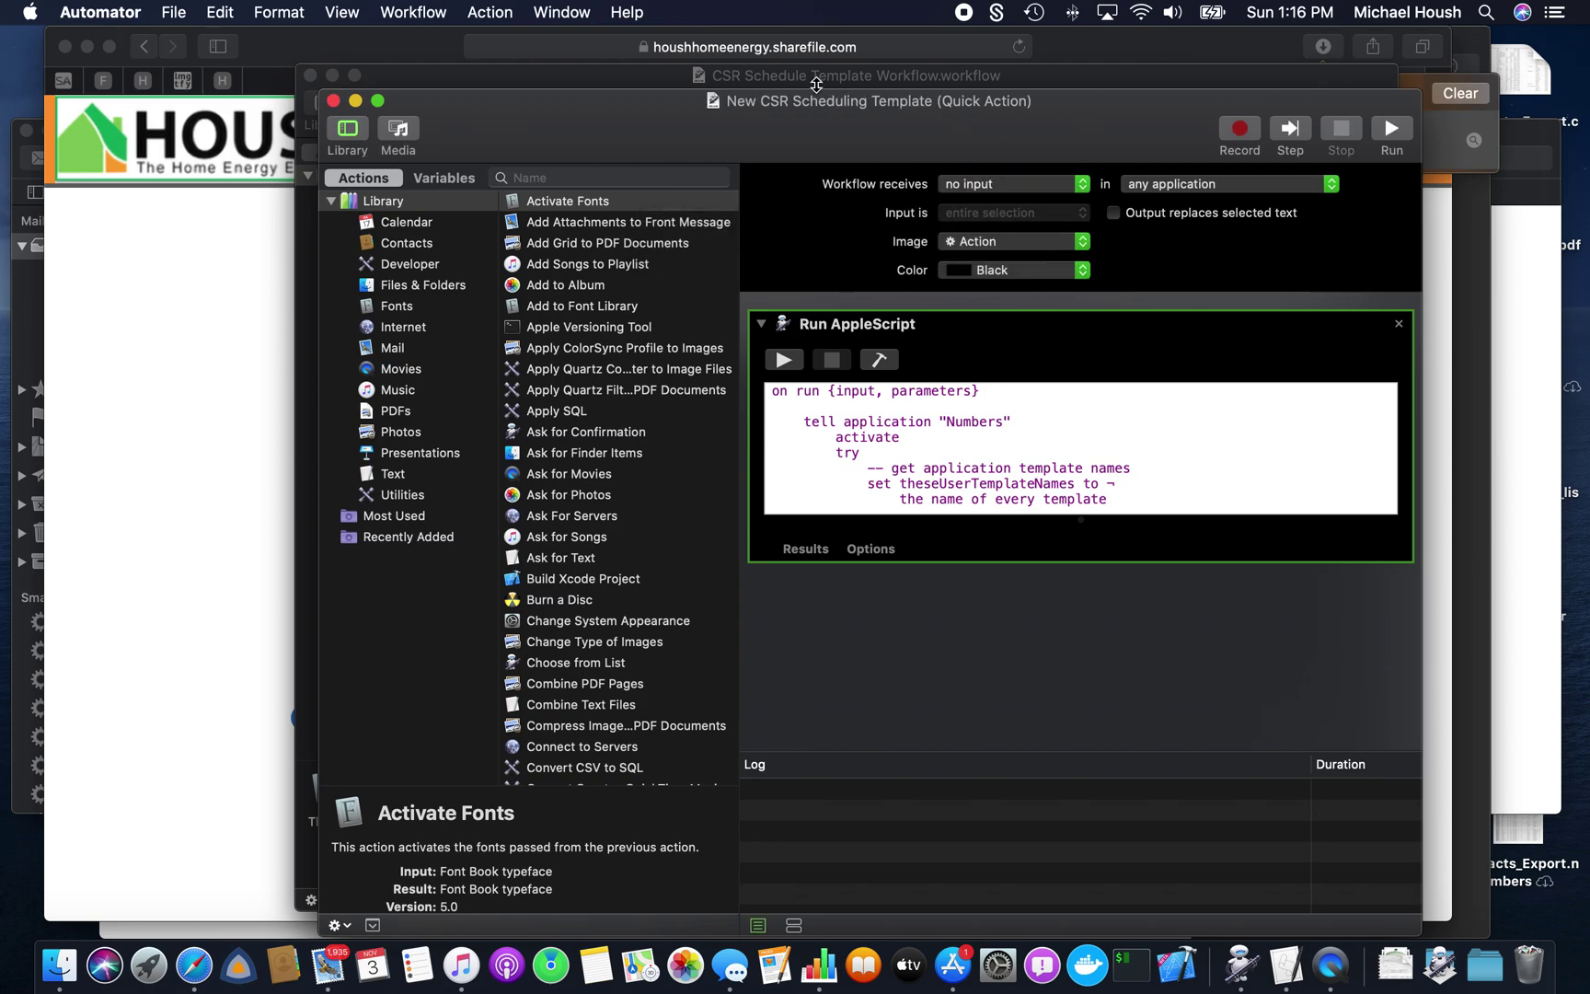
pyautogui.click(333, 100)
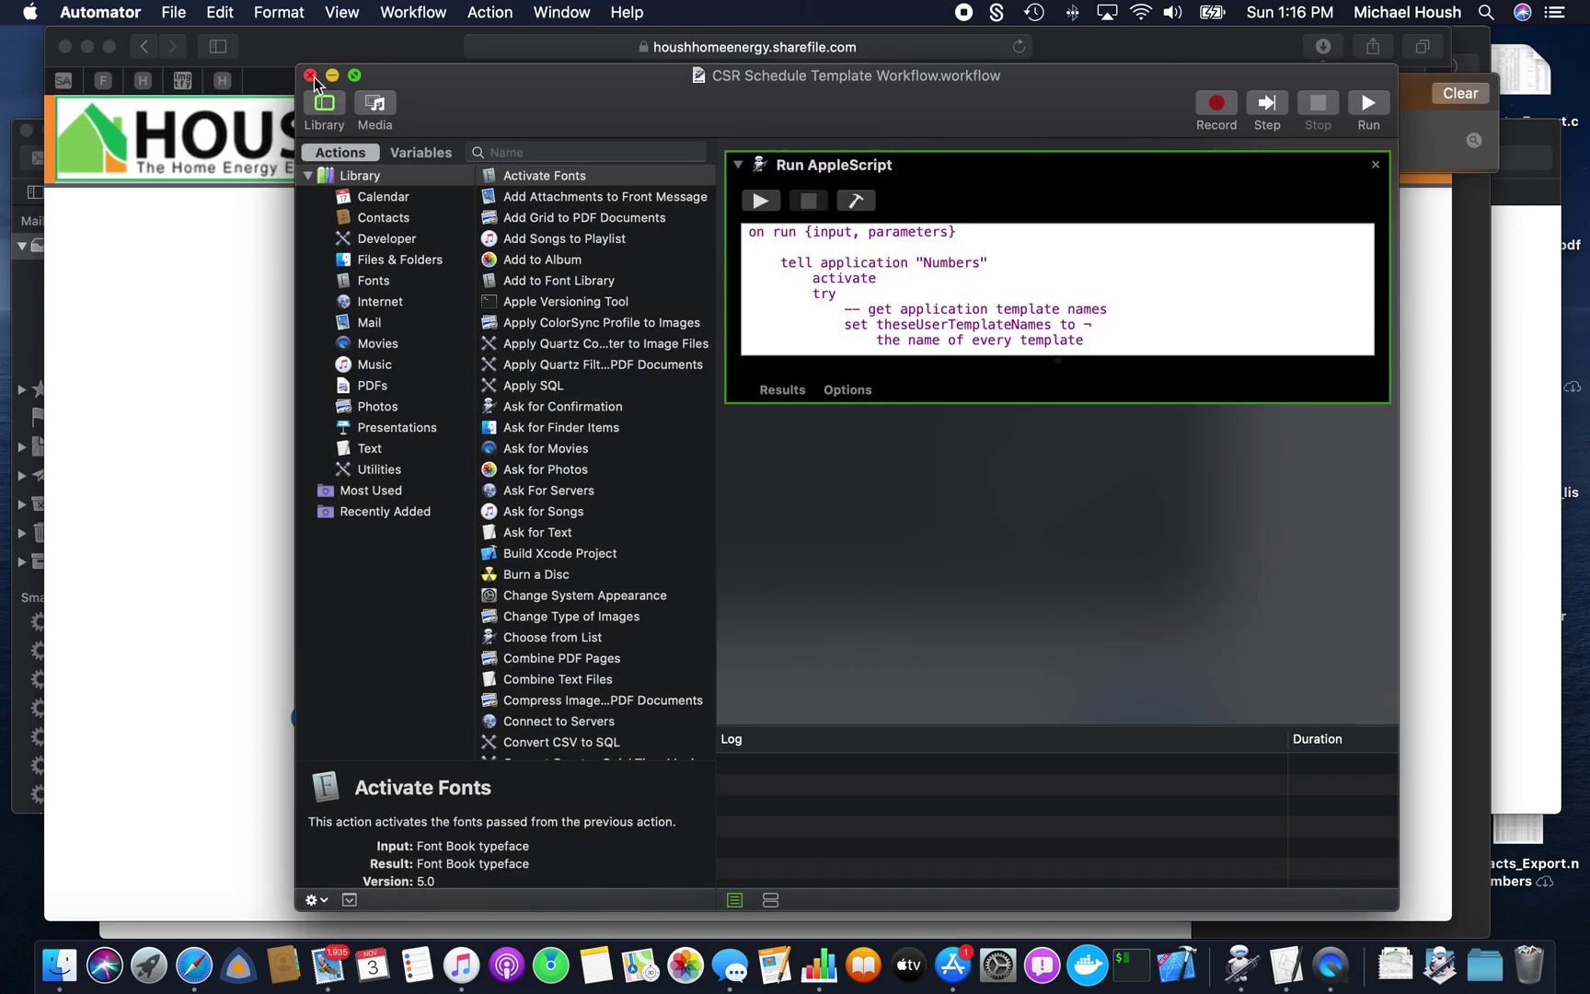
# - Close the original workflow, then run New CSR Quote Scheduling Template from Safari's Services menu
pyautogui.click(311, 75)
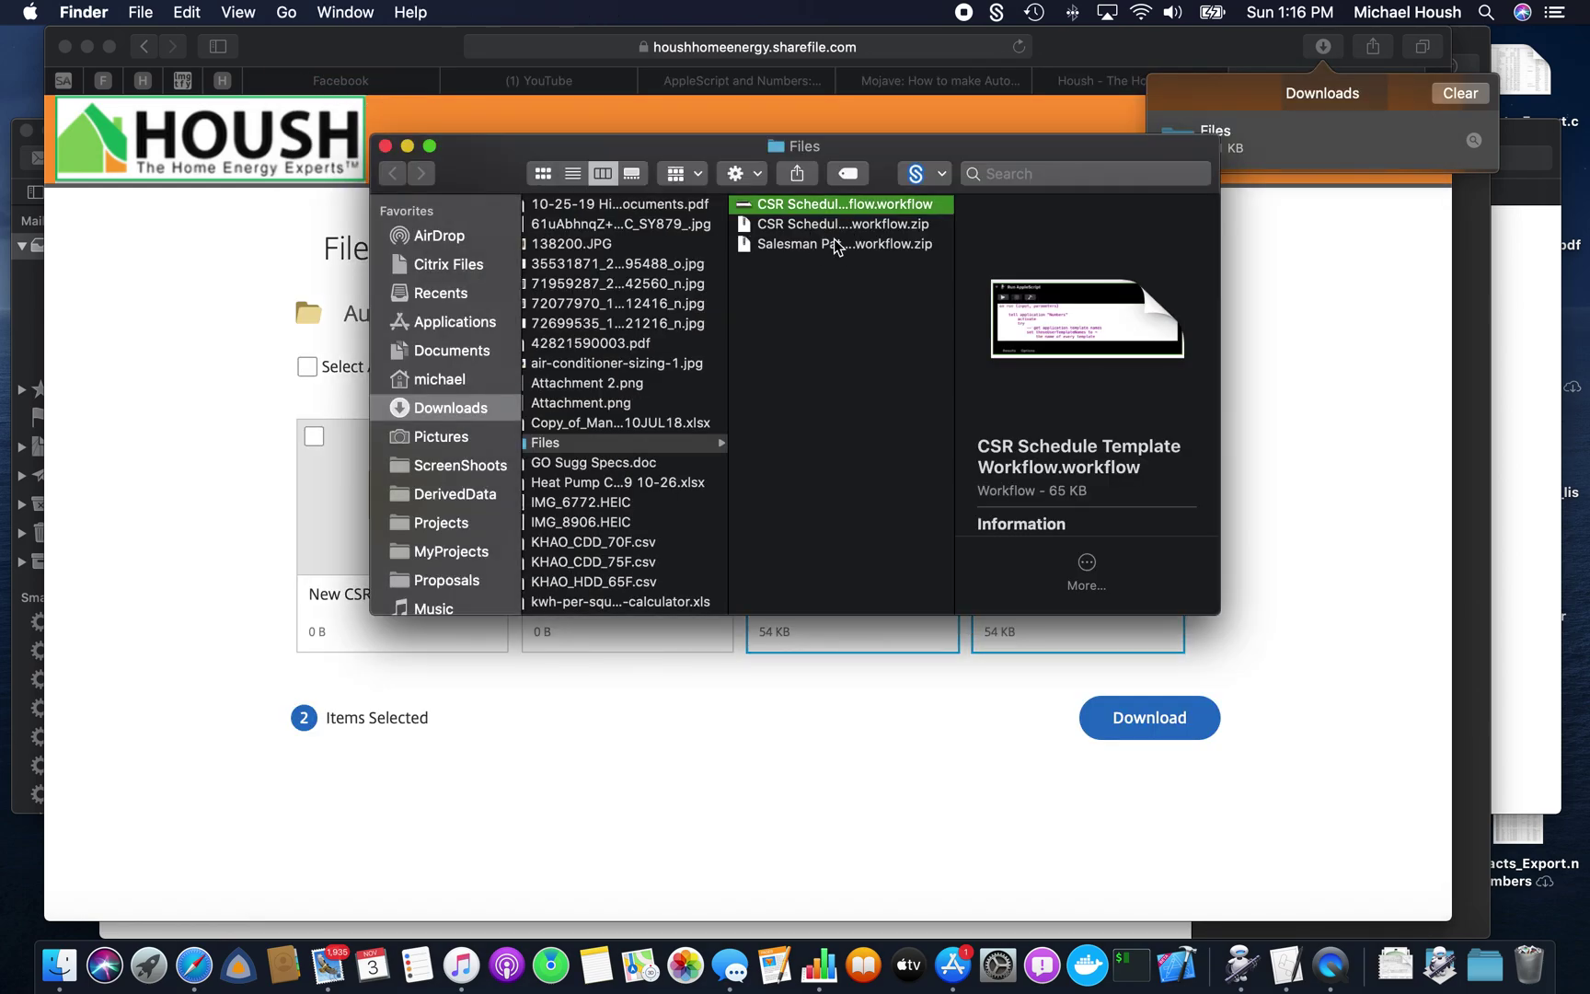
pyautogui.click(837, 244)
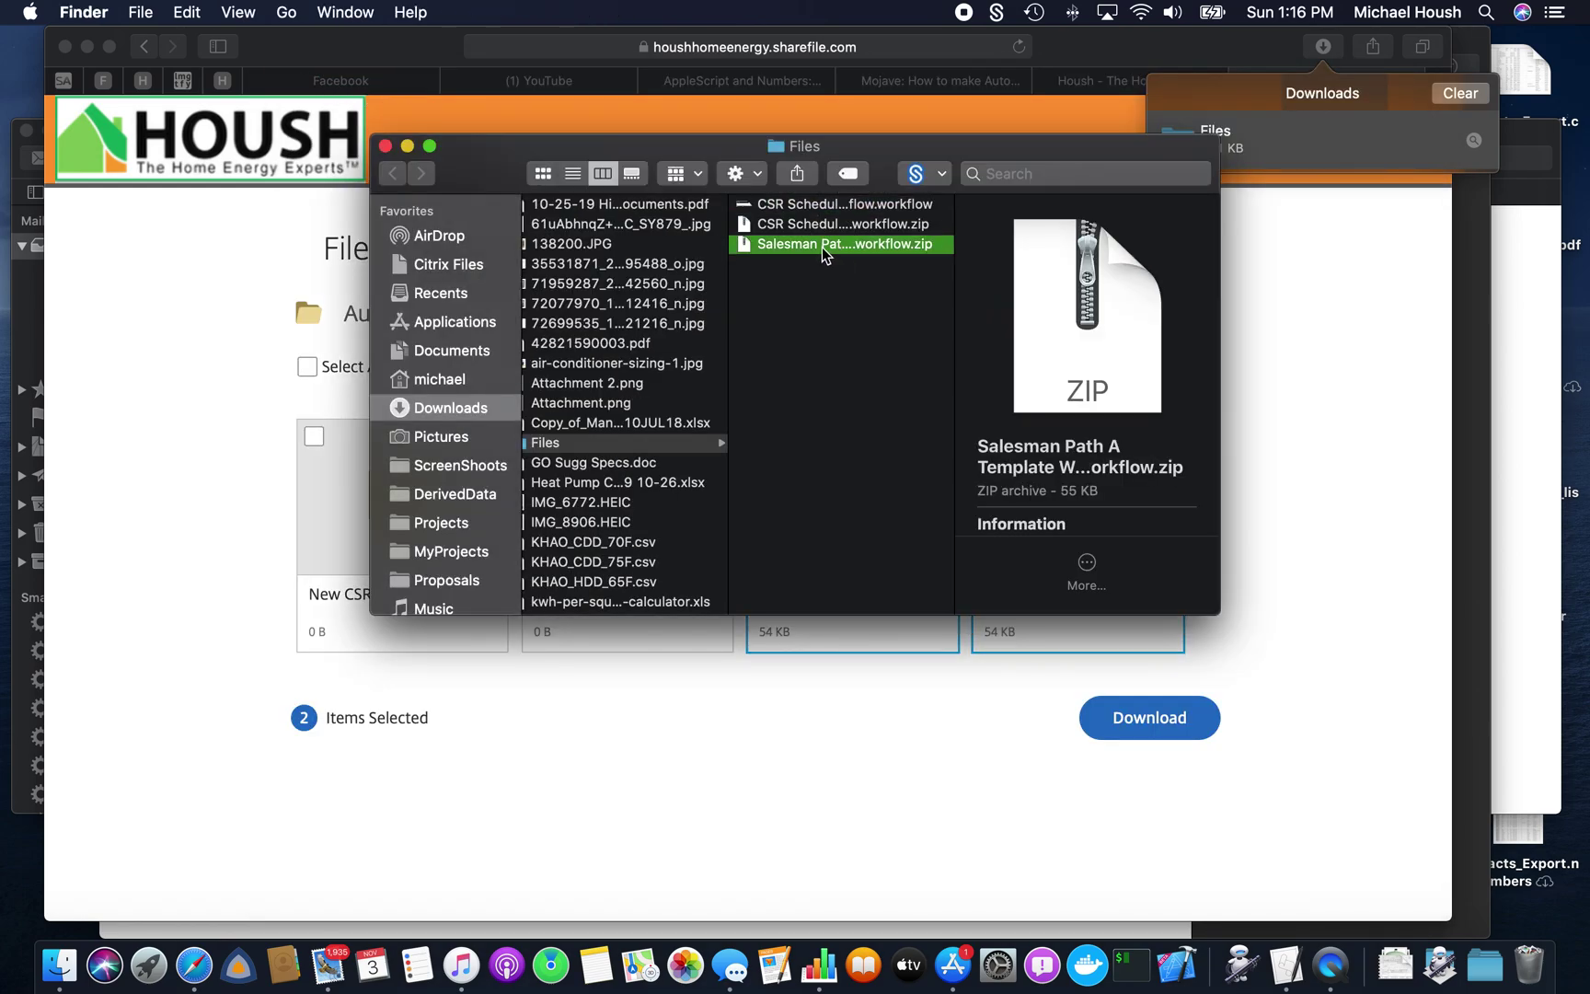
pyautogui.click(403, 33)
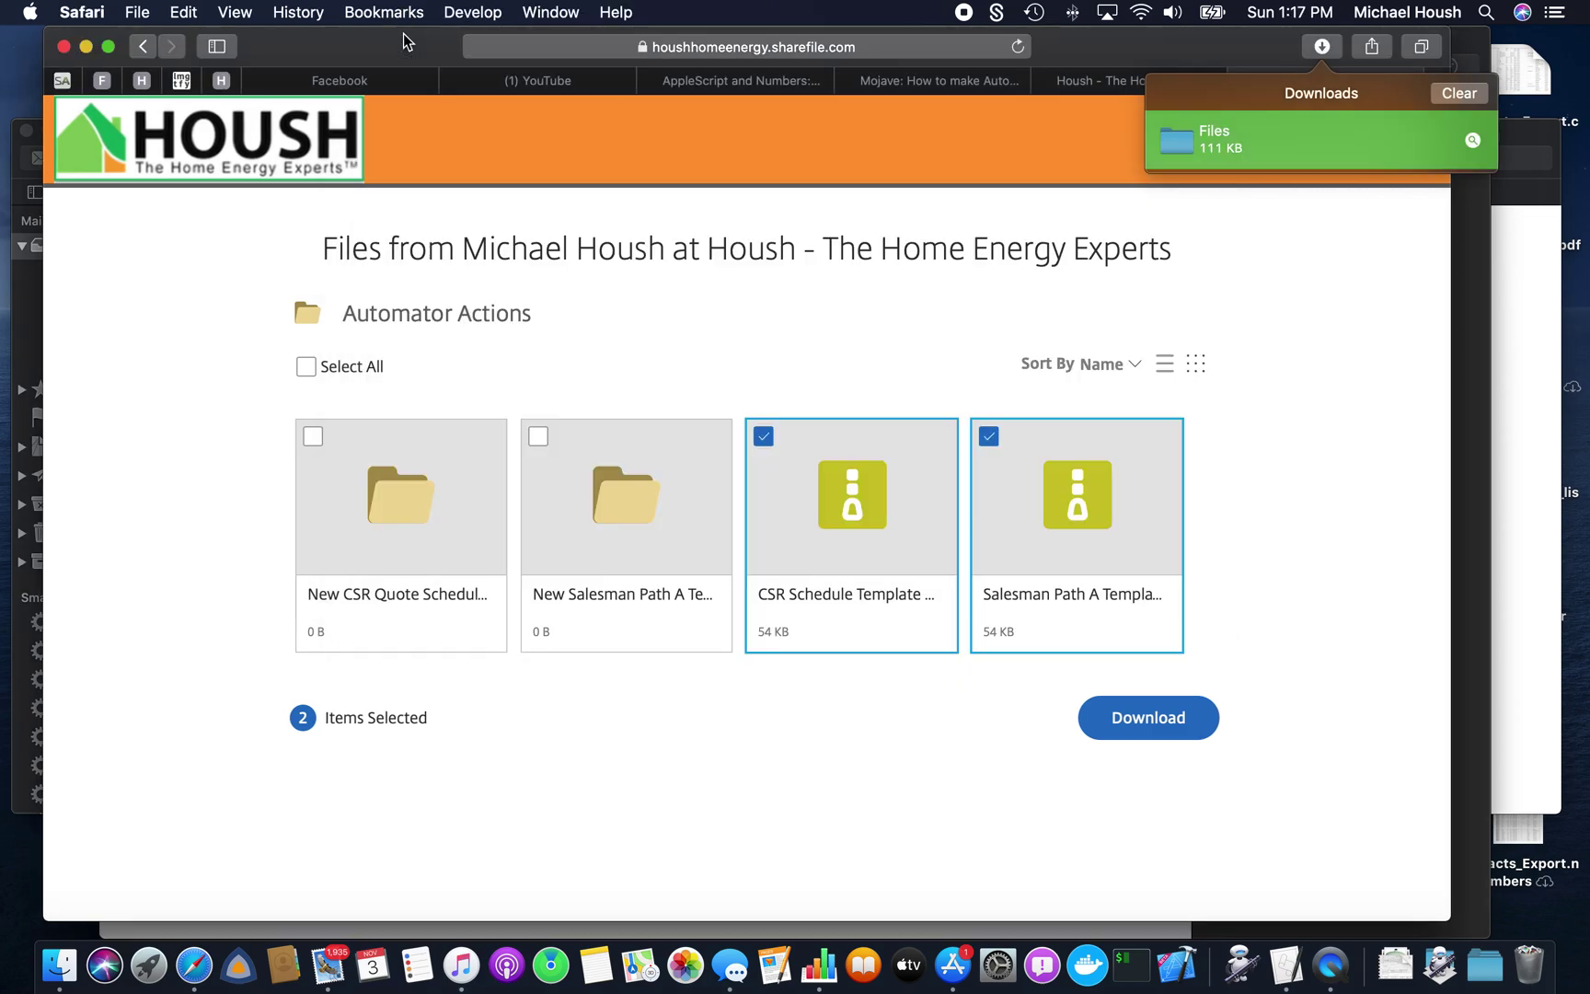
pyautogui.click(92, 7)
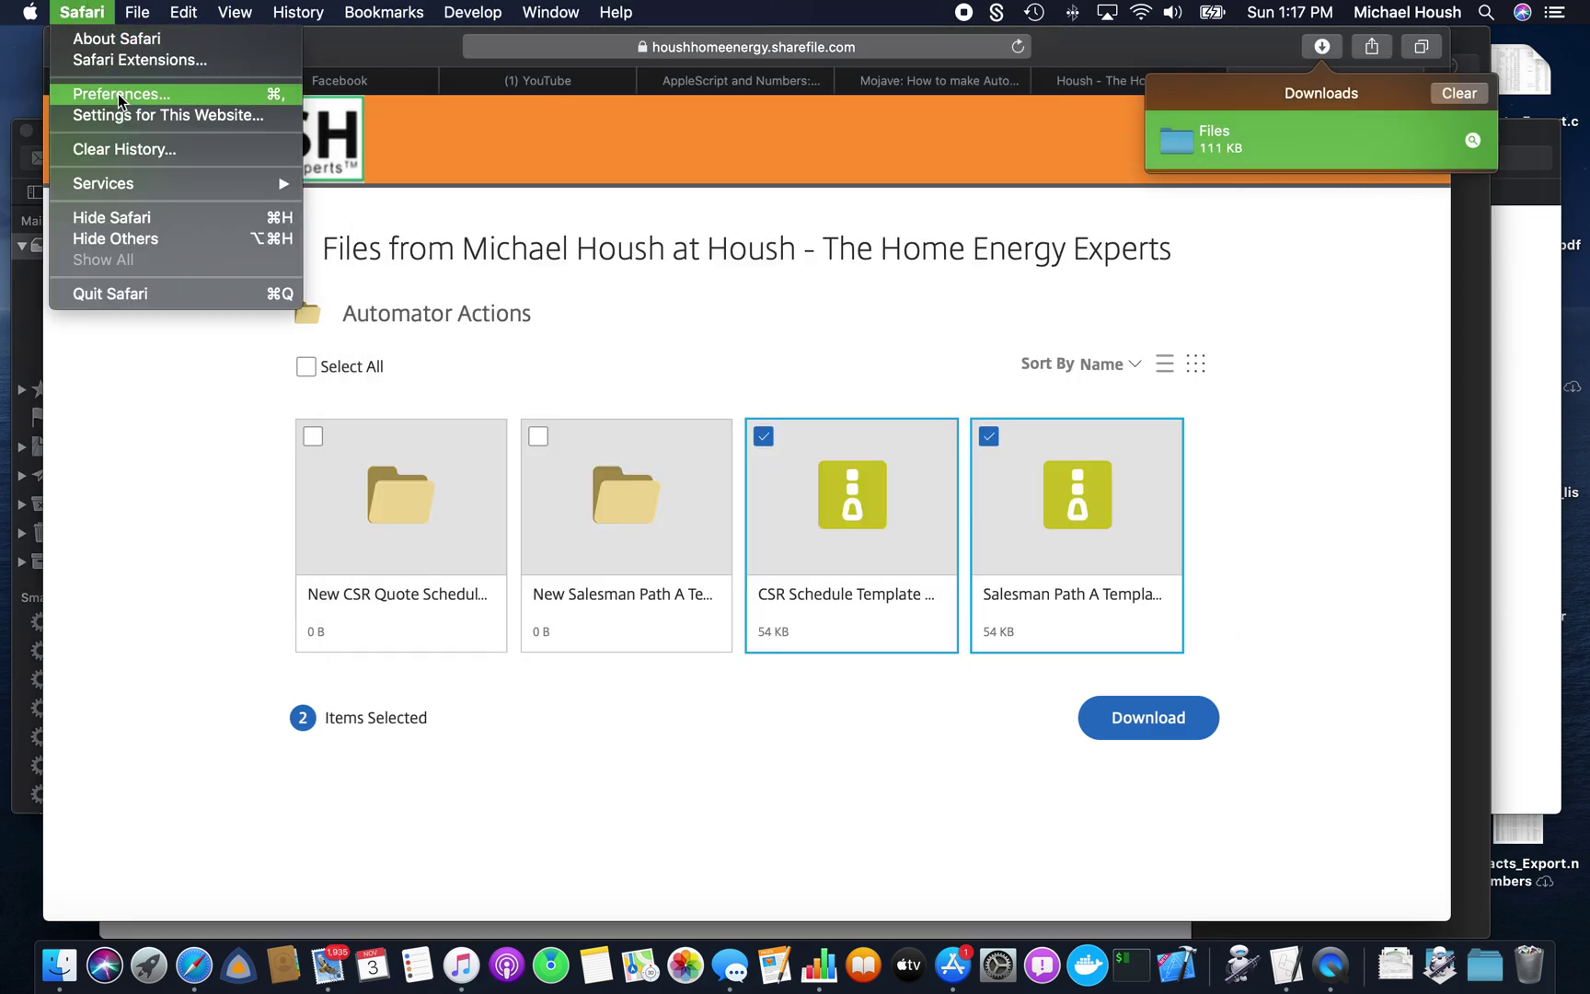
pyautogui.moveTo(131, 182)
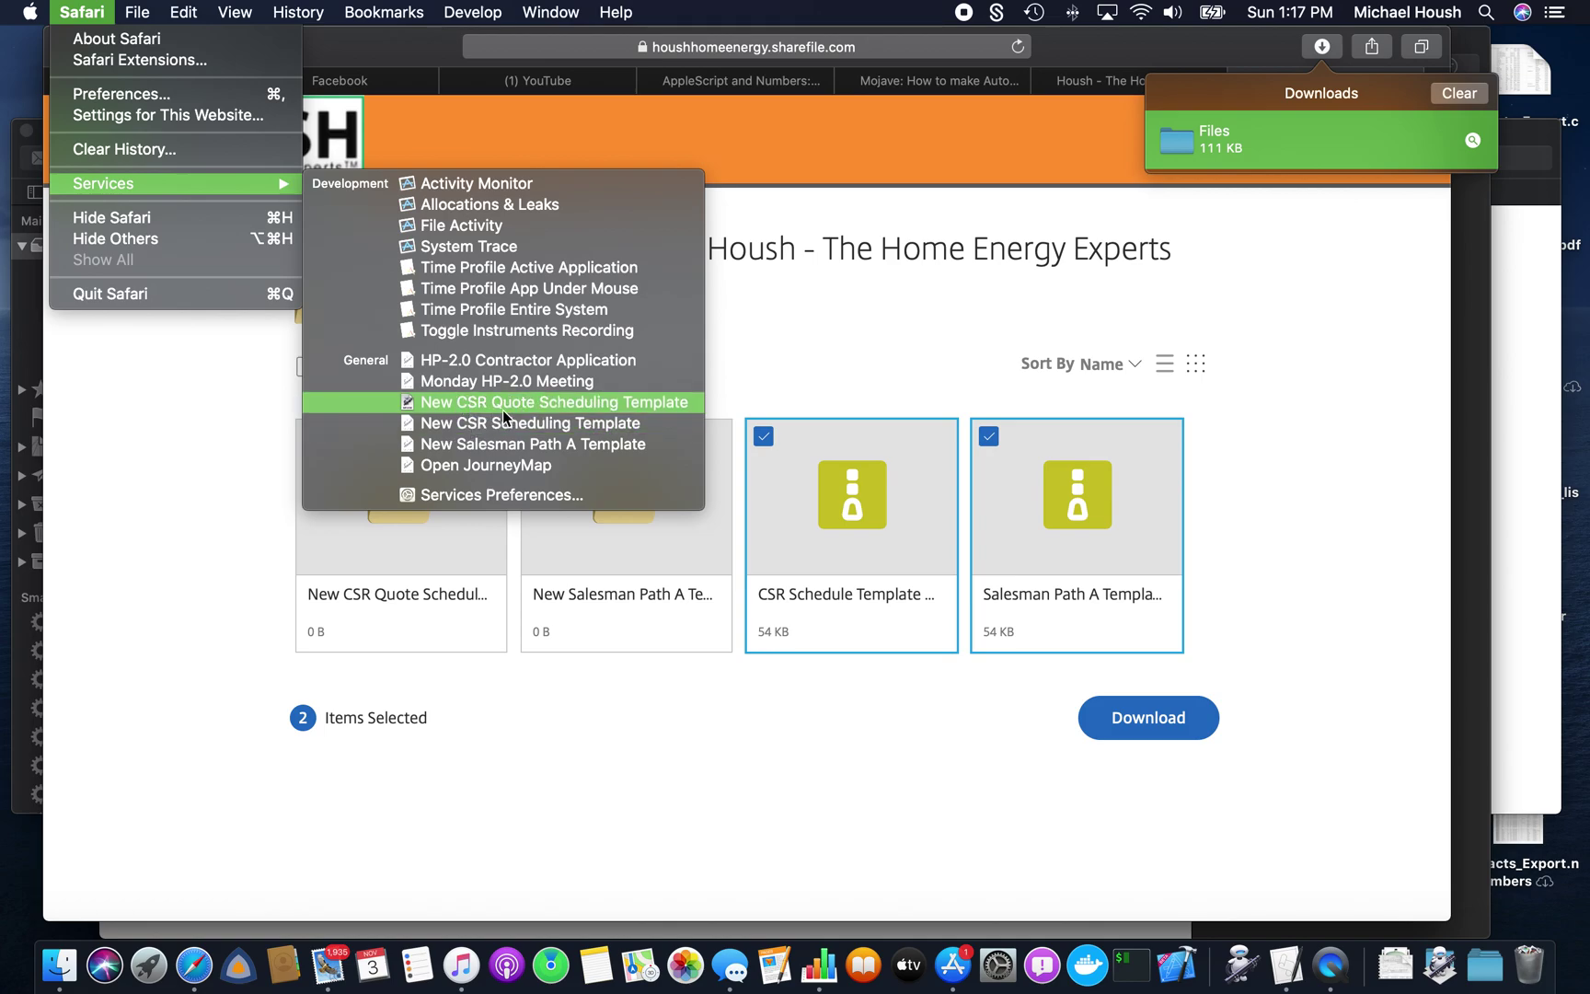
pyautogui.click(489, 402)
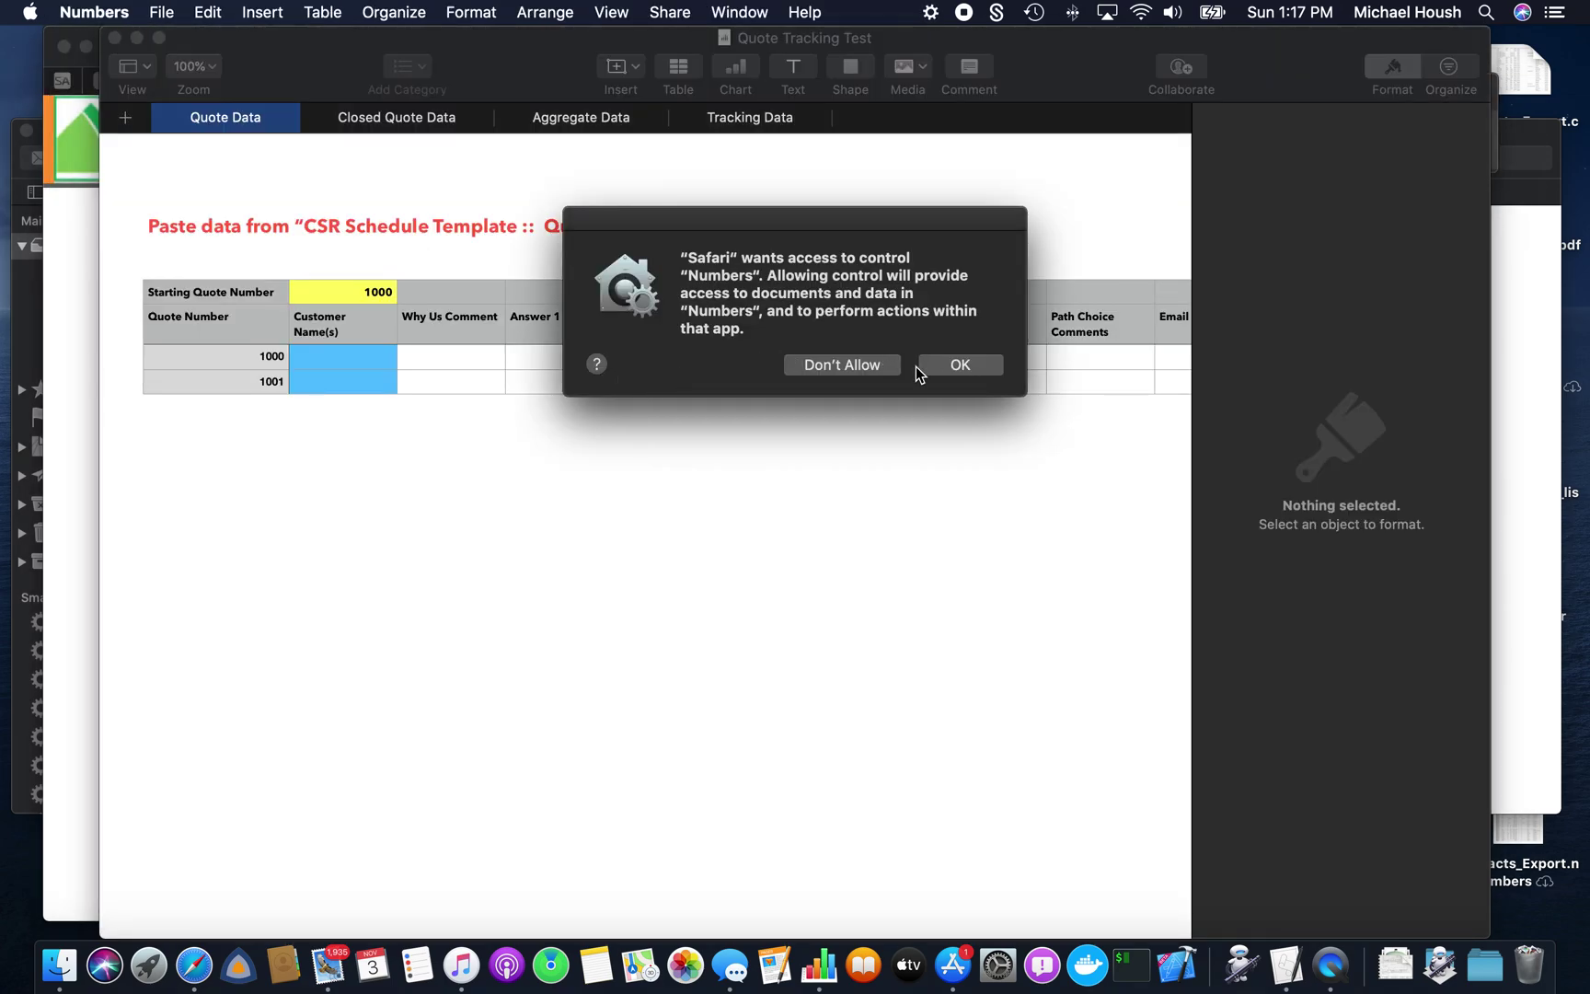
# - Allow Safari to control Numbers, close the generated Untitled 4 document, and launch System Preferences
pyautogui.click(947, 373)
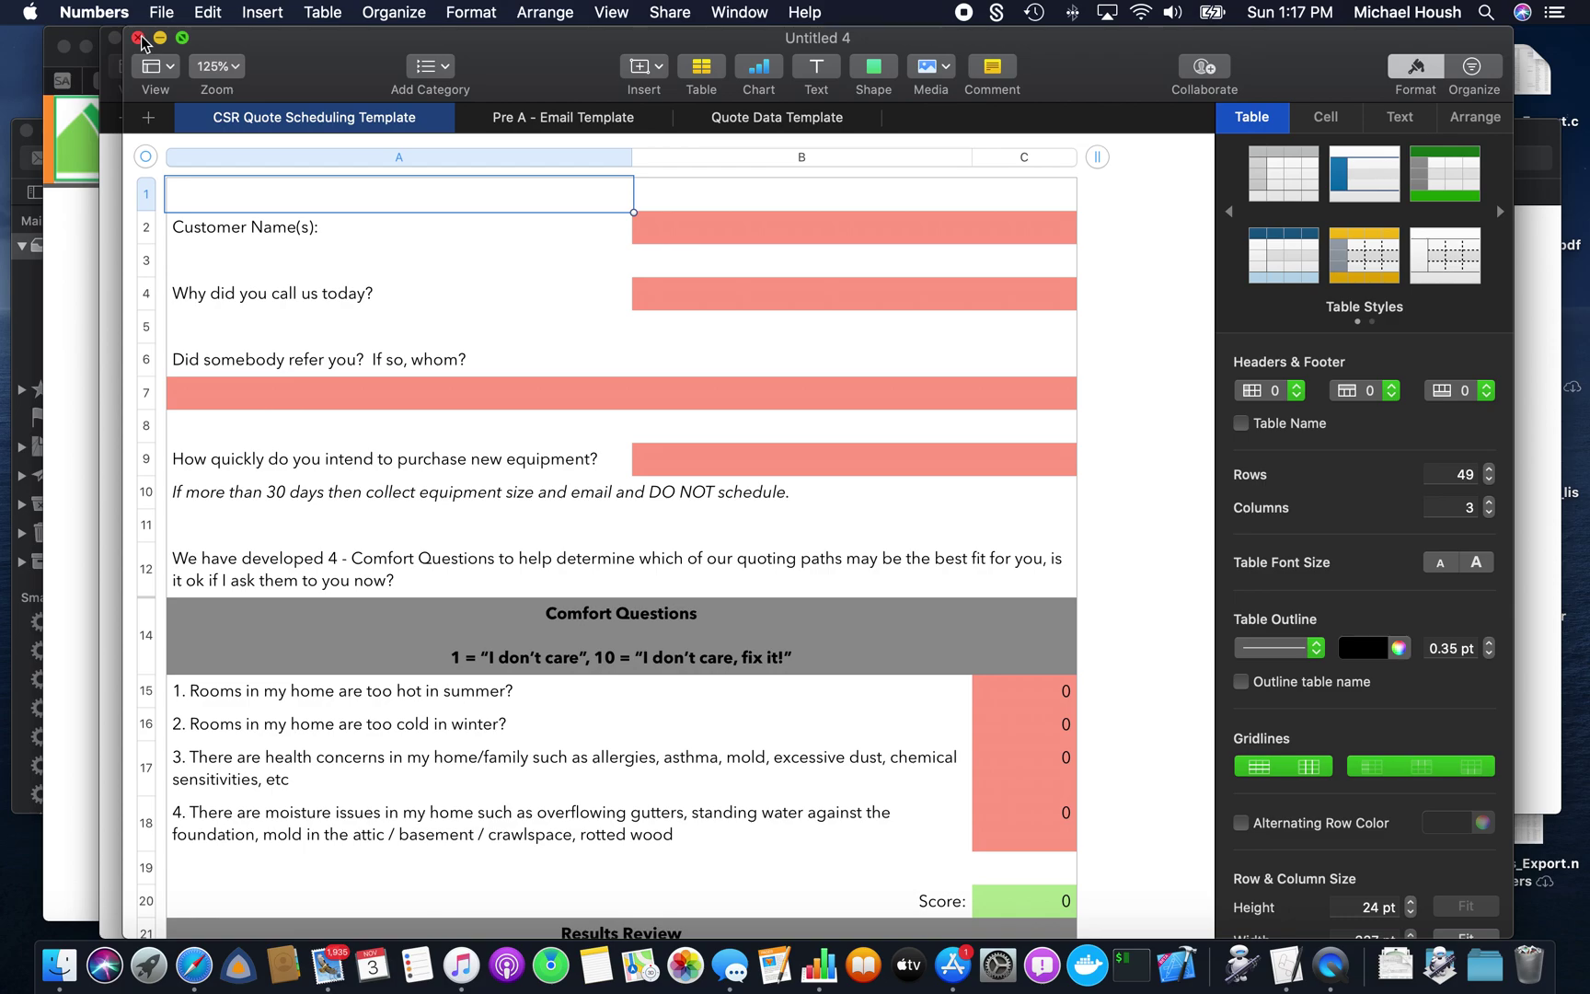
pyautogui.click(138, 38)
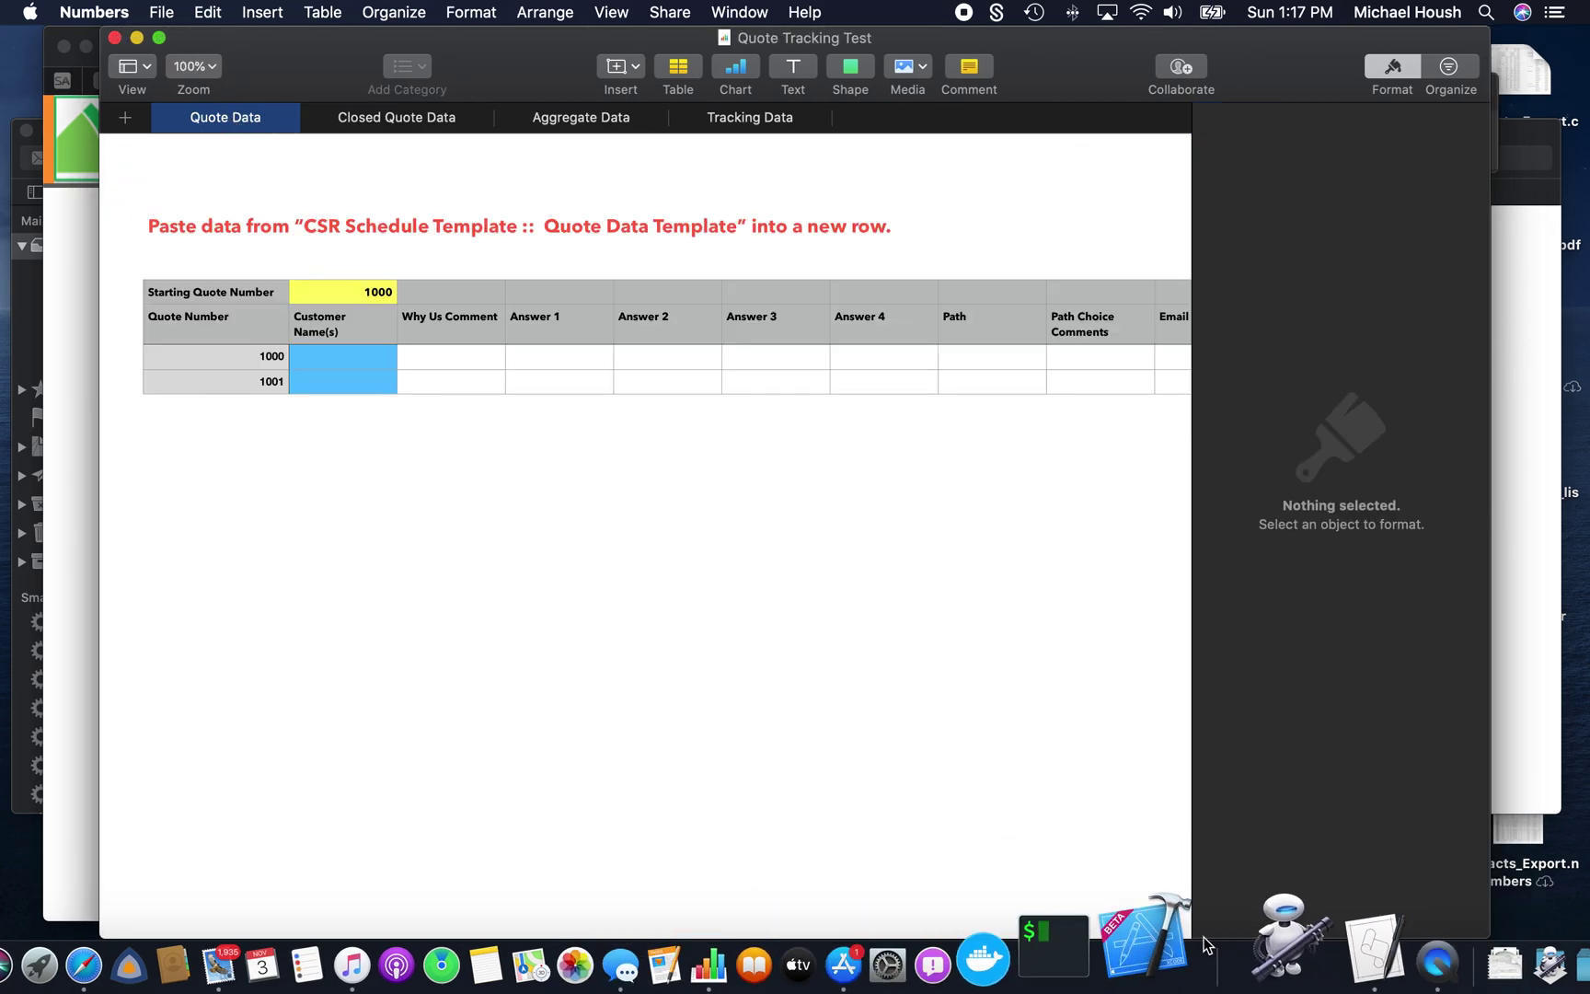
pyautogui.click(1006, 947)
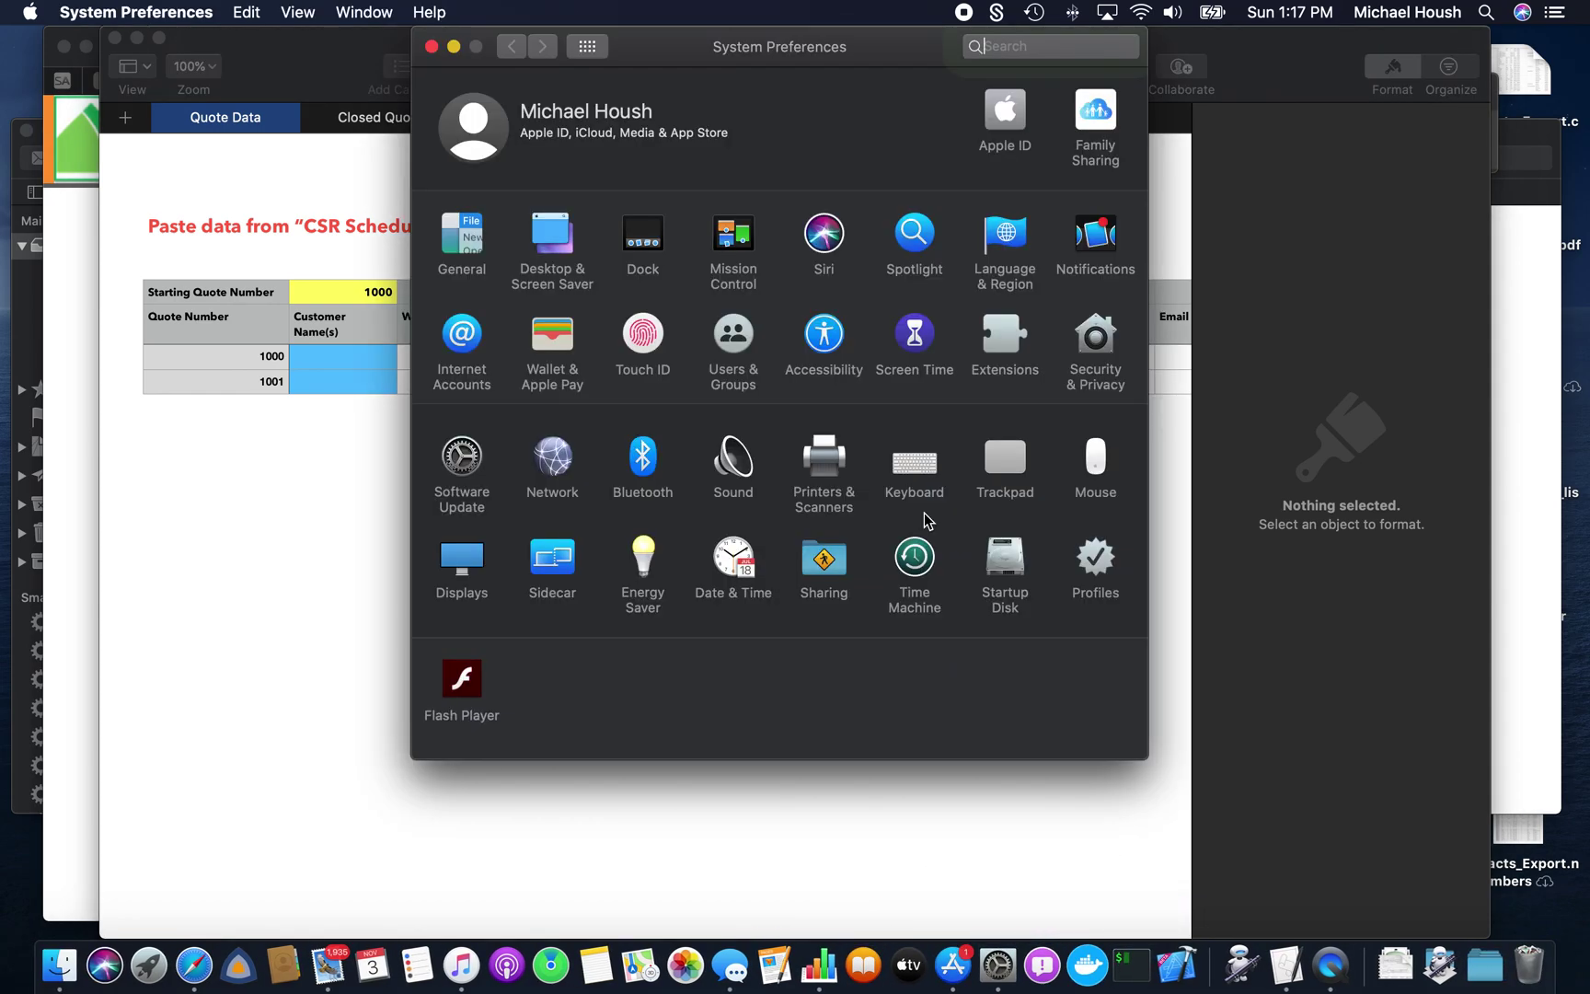
# - Go to Extensions > Touch Bar and open Customize Control Strip
pyautogui.click(1015, 372)
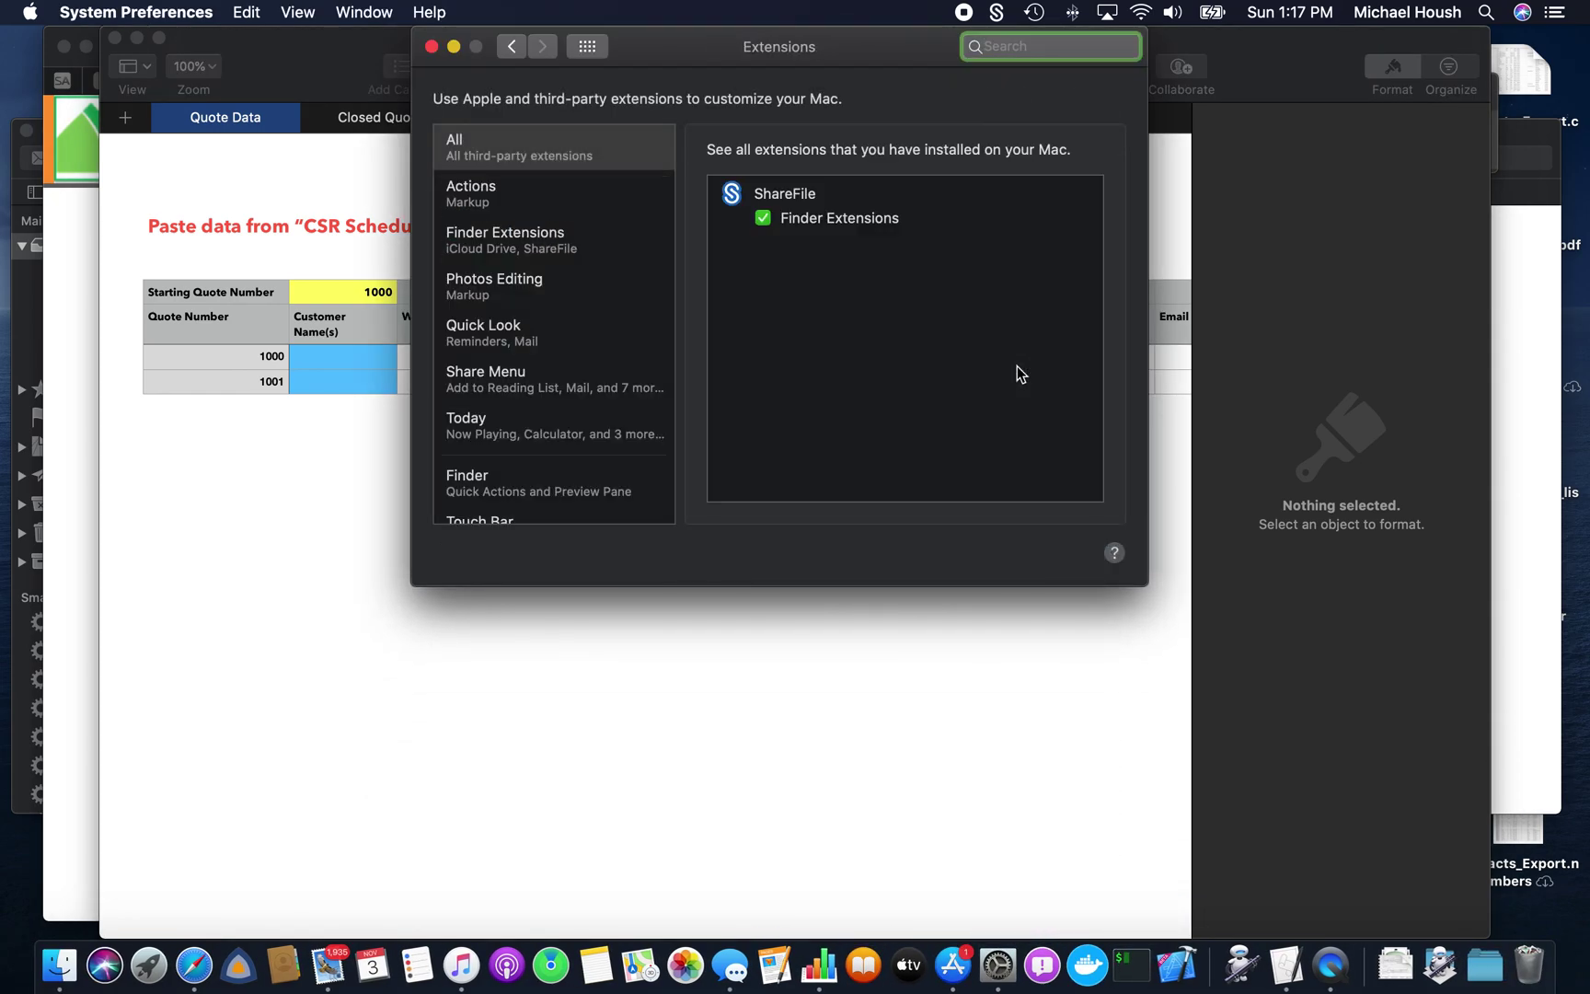
pyautogui.scroll(-2, 576, 391)
pyautogui.click(523, 509)
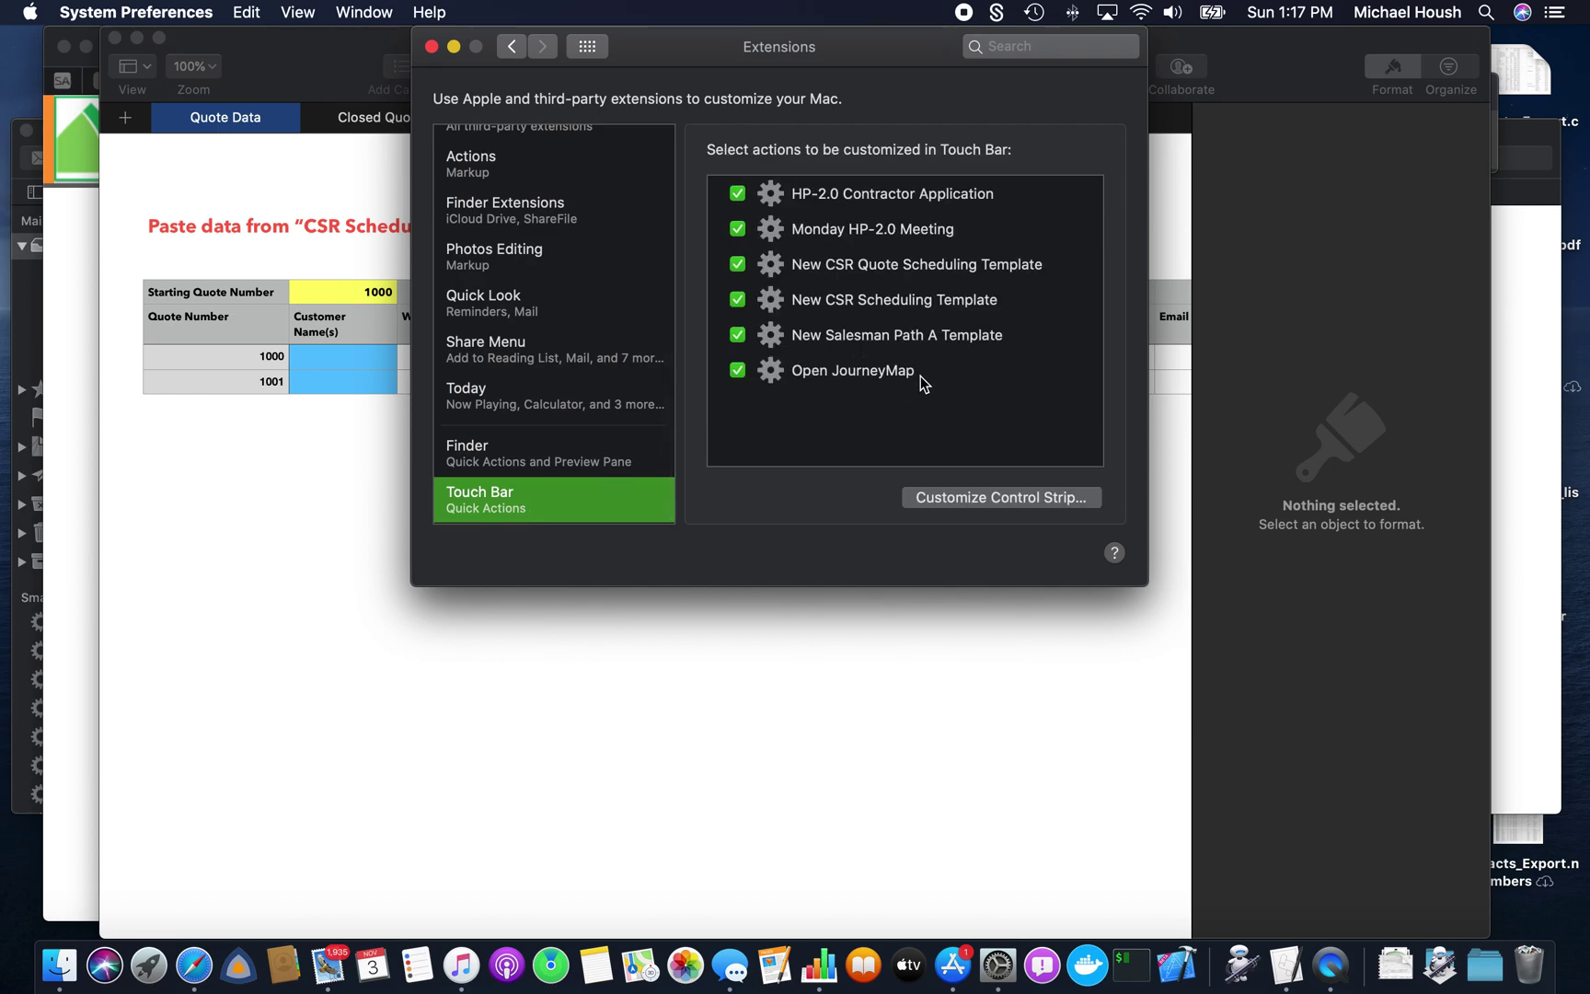
pyautogui.click(966, 496)
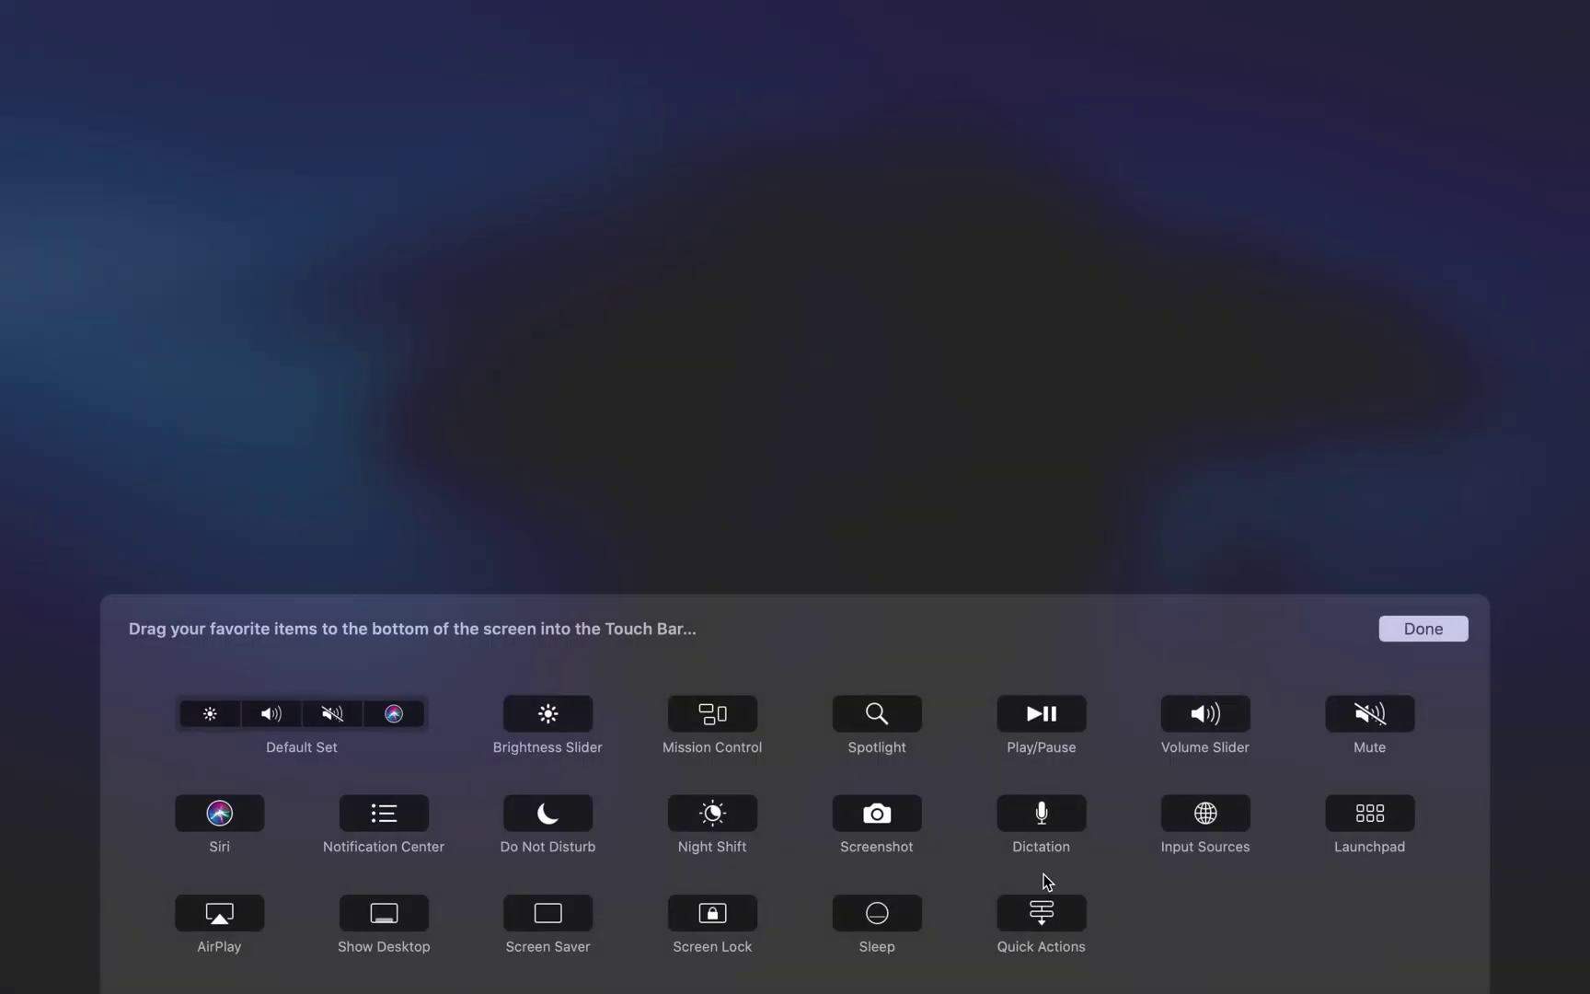
# - Drag the Quick Actions item into the Touch Bar control strip and confirm with Done
pyautogui.moveTo(1051, 918); pyautogui.dragTo(253, 737)
pyautogui.click(1454, 633)
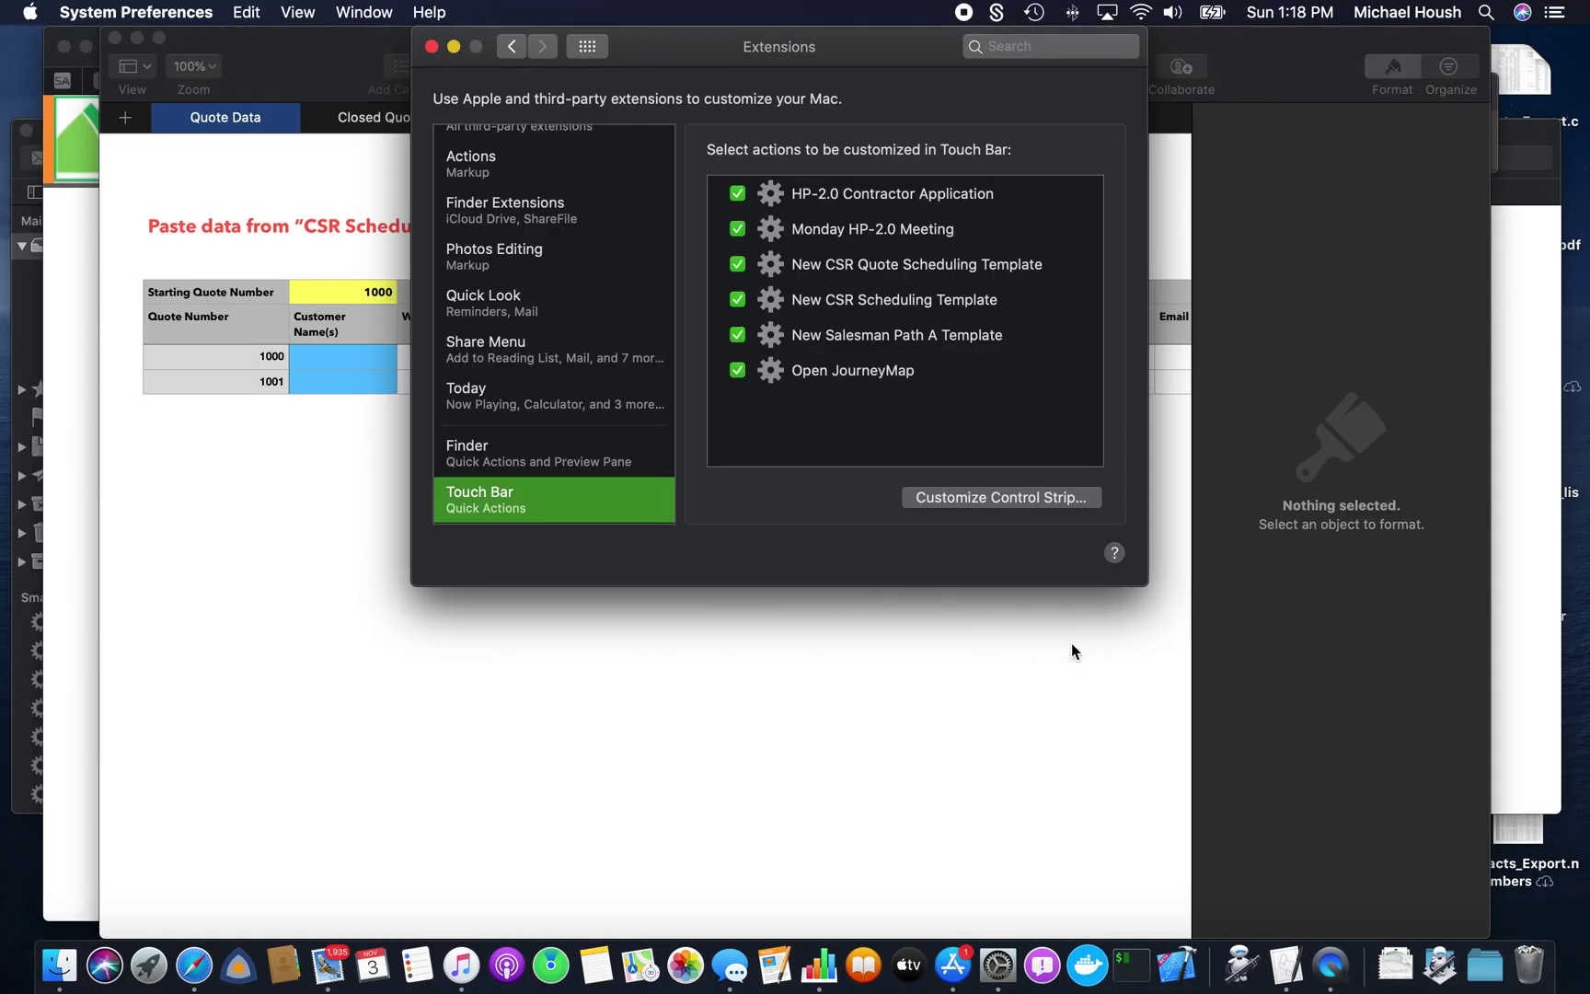